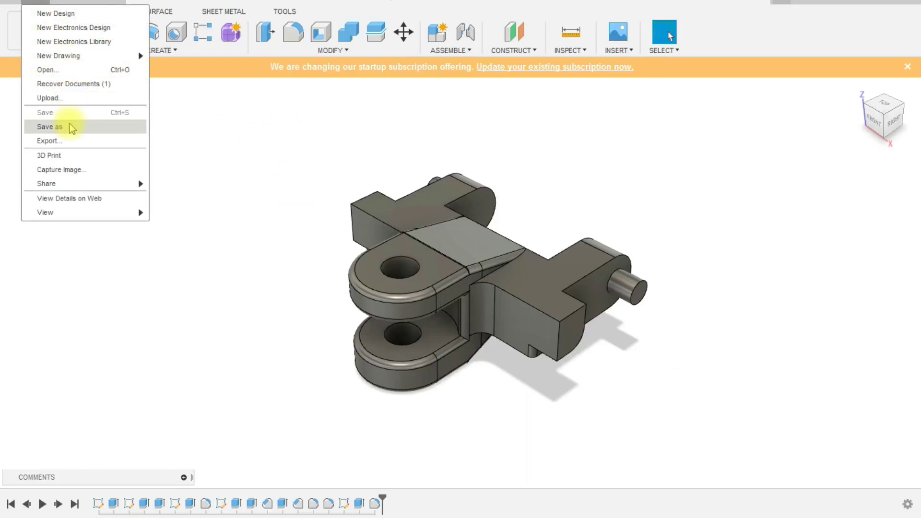
Save a copy of the design as "Siku Rear Link Clevis Hitch 2" in the 3D Print Series folder
click(69, 125)
click(363, 89)
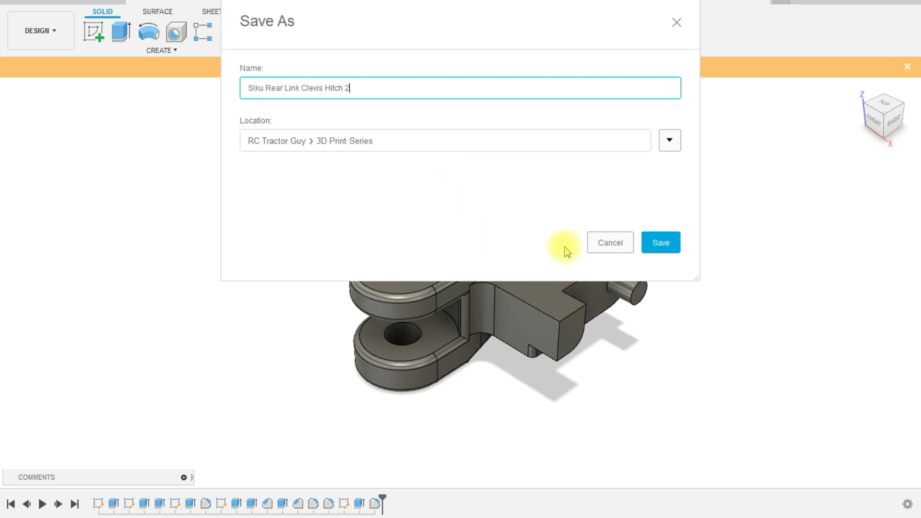
click(672, 243)
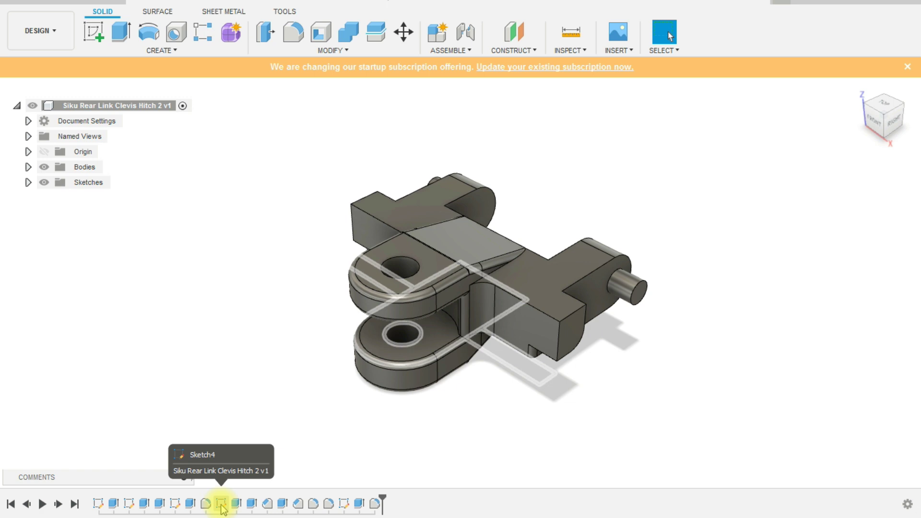
Create an offset construction plane from the flat crossbar face beside the clevis
mouse_move(330, 474)
shift+middle_down()
mouse_move(340, 433)
mouse_move(312, 378)
mouse_move(336, 366)
mouse_move(334, 413)
shift+middle_up()
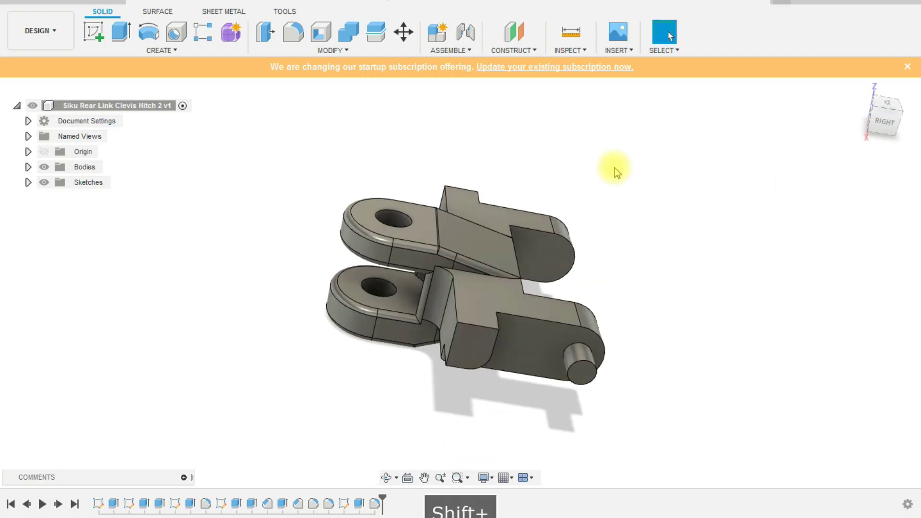
click(527, 41)
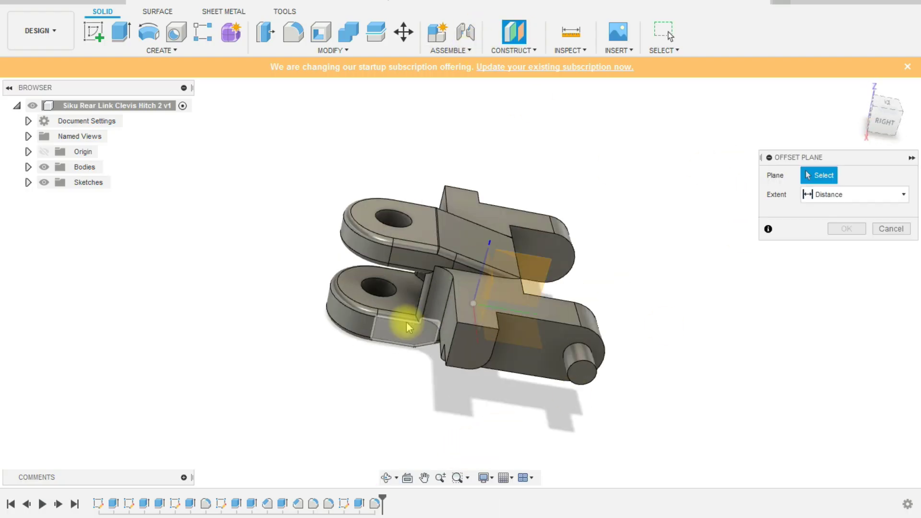
click(448, 325)
click(858, 254)
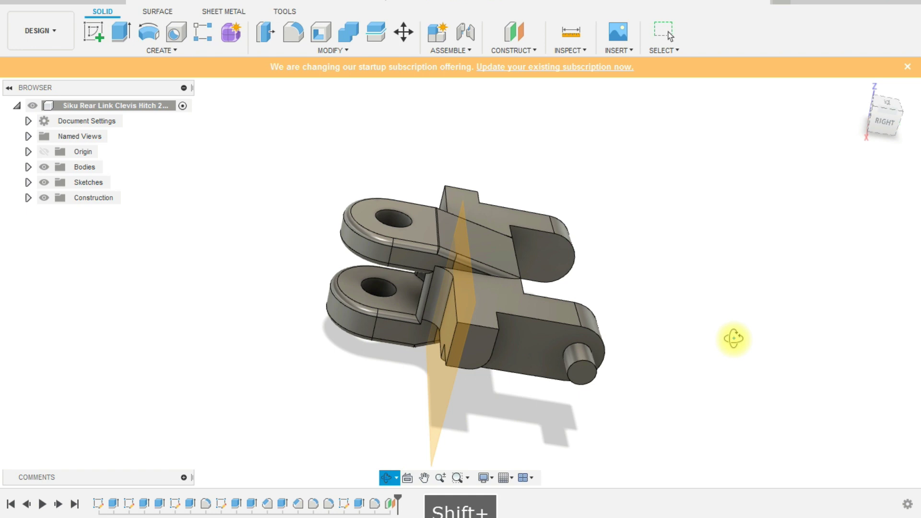
Split the hitch body along the new construction plane, separating the clevis from the crossbar
shift+middle_drag(735, 335, 442, 136)
click(366, 52)
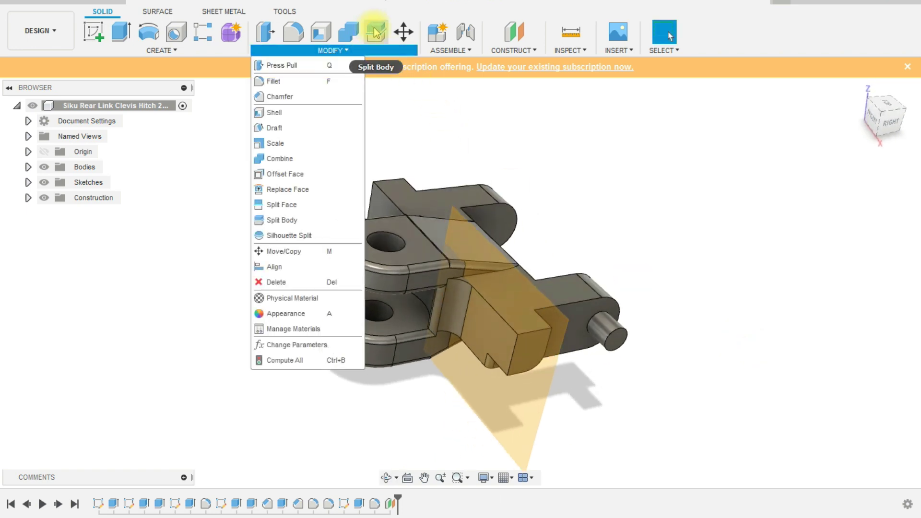
click(376, 32)
click(608, 306)
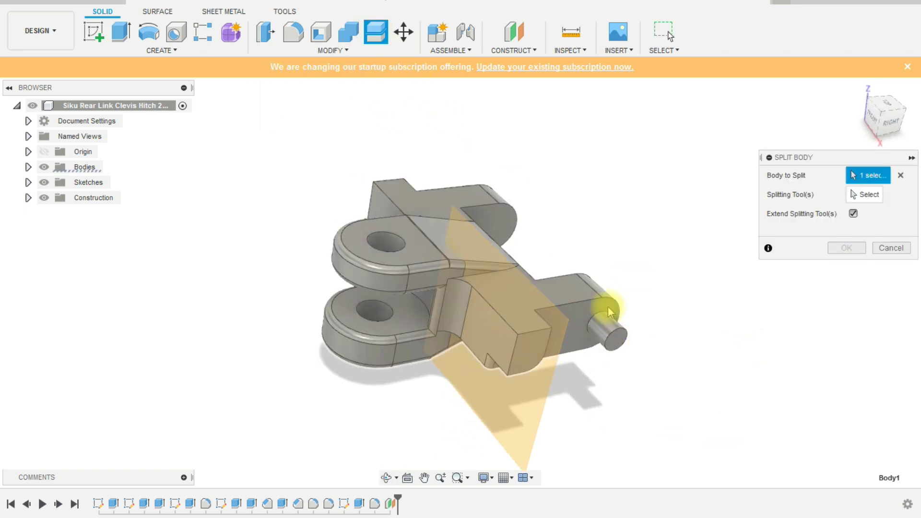
click(877, 199)
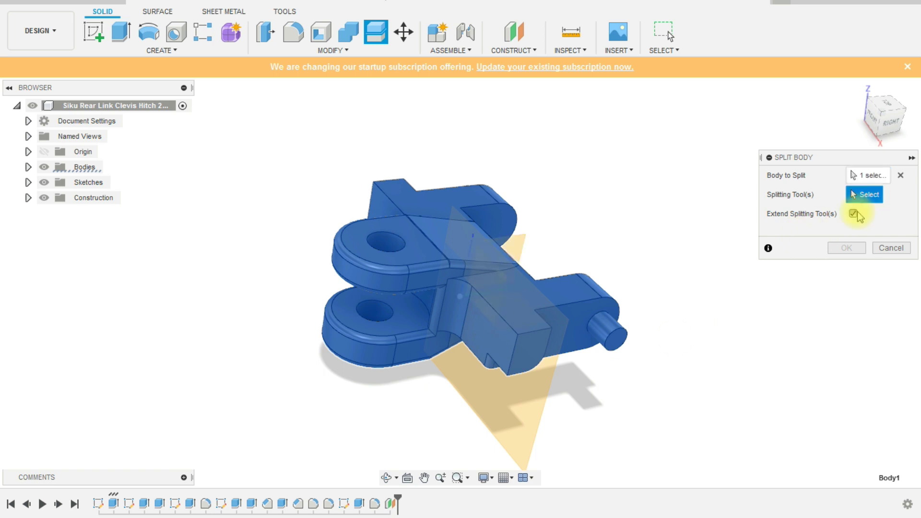
click(534, 411)
click(847, 229)
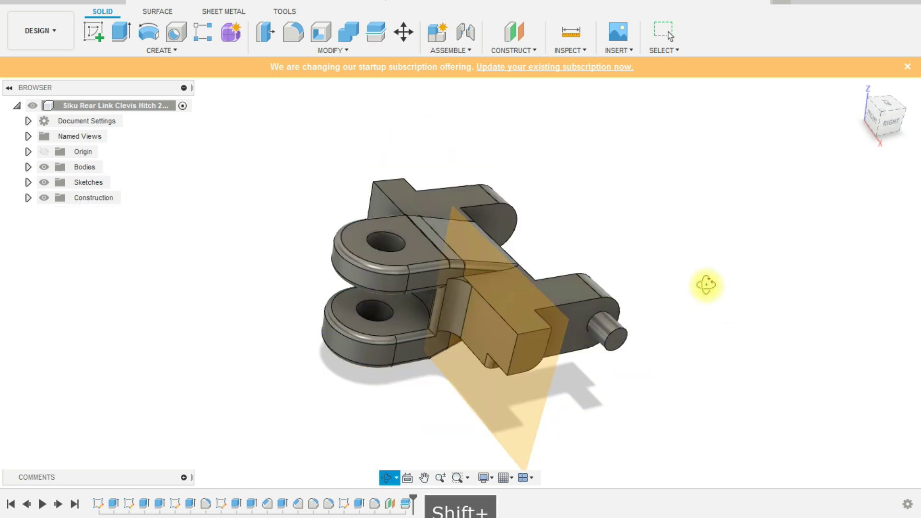
shift+middle_drag(706, 286, 681, 261)
Start Move/Copy on the clevis half, Body2, and place its pivot on the bottom edge of the split
click(85, 167)
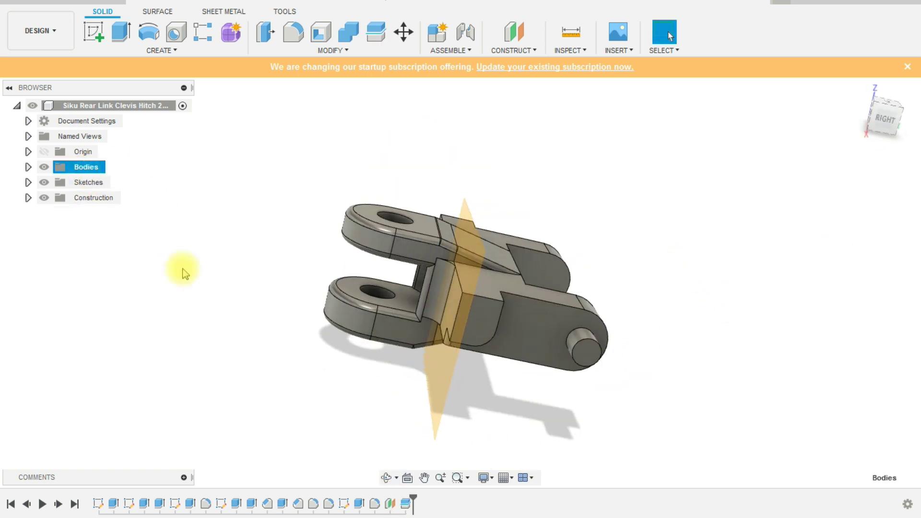
shift+middle_drag(272, 348, 138, 249)
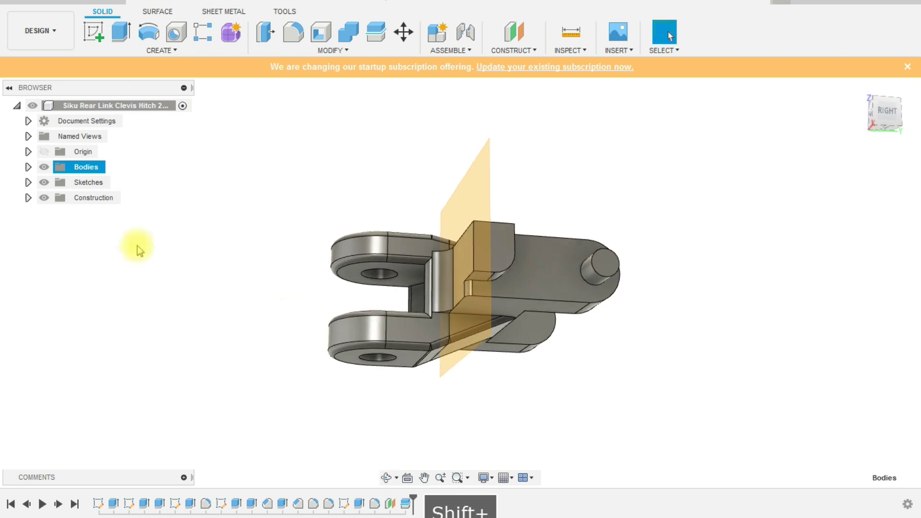
click(28, 168)
click(86, 198)
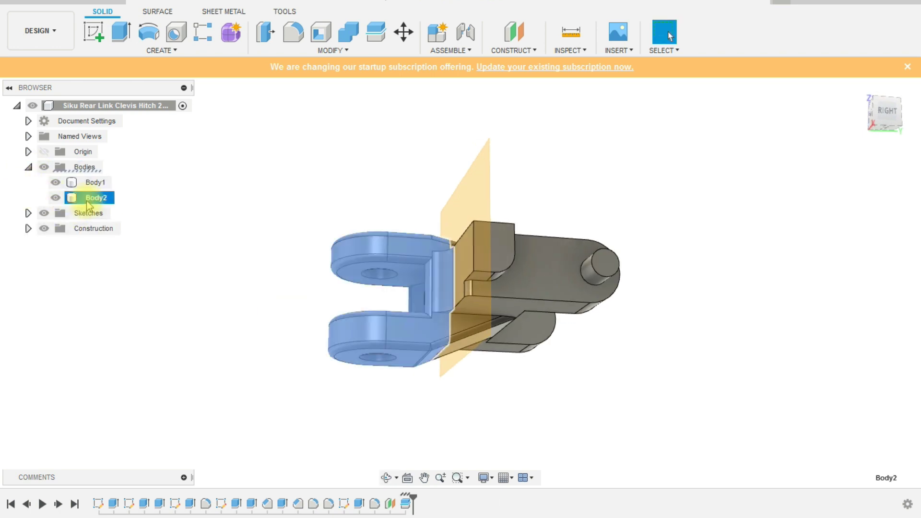
right_click(88, 207)
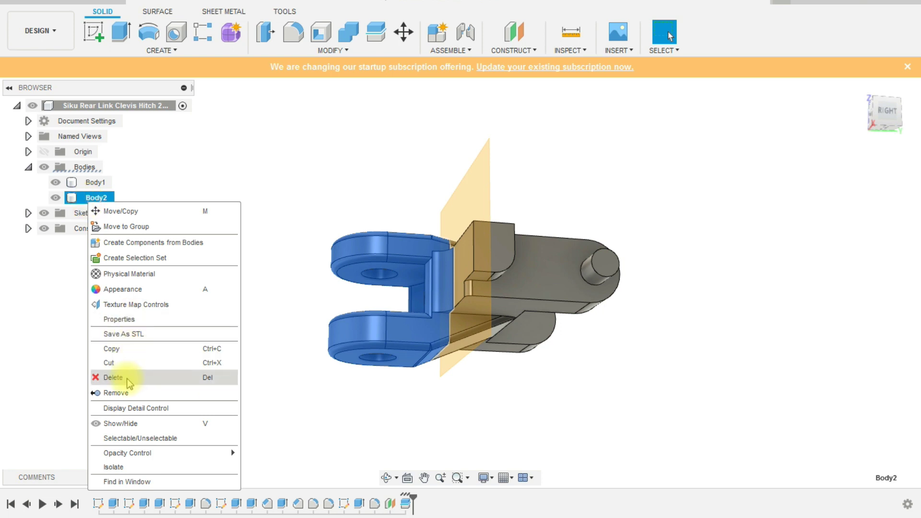
click(138, 217)
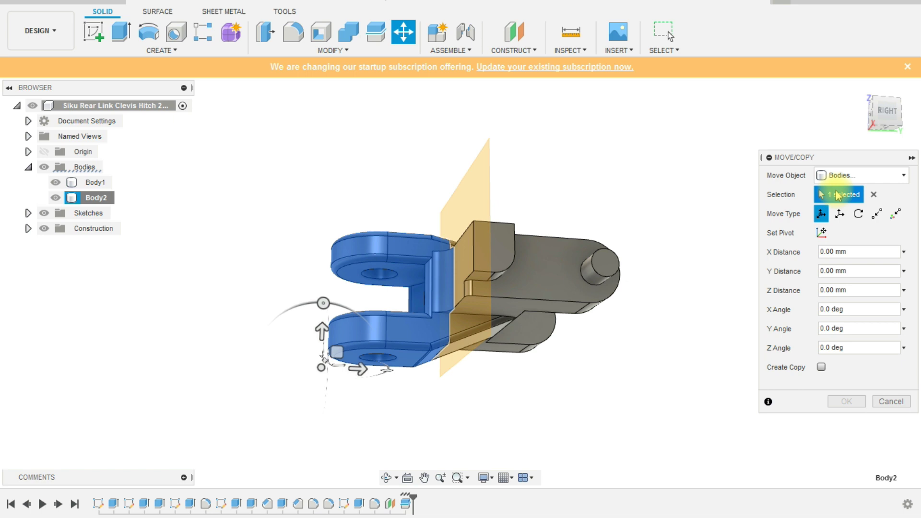
click(822, 233)
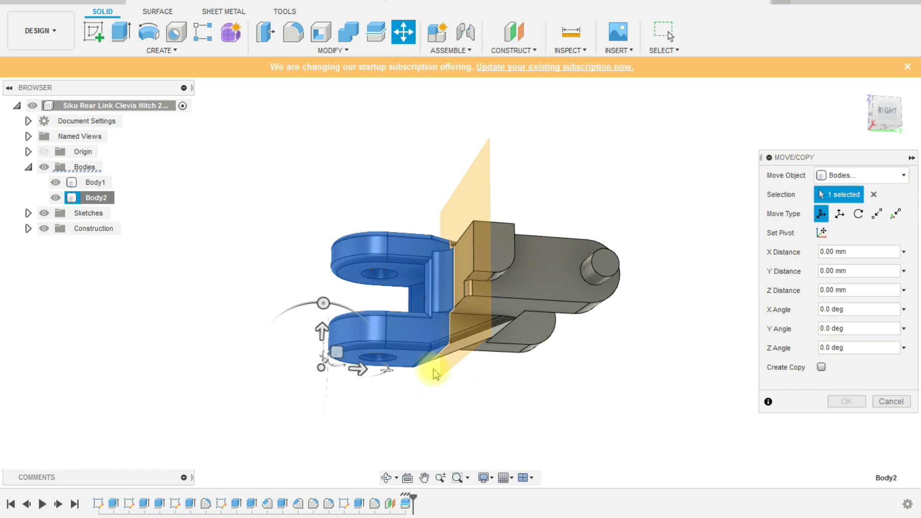
scroll(460, 358, up, 3)
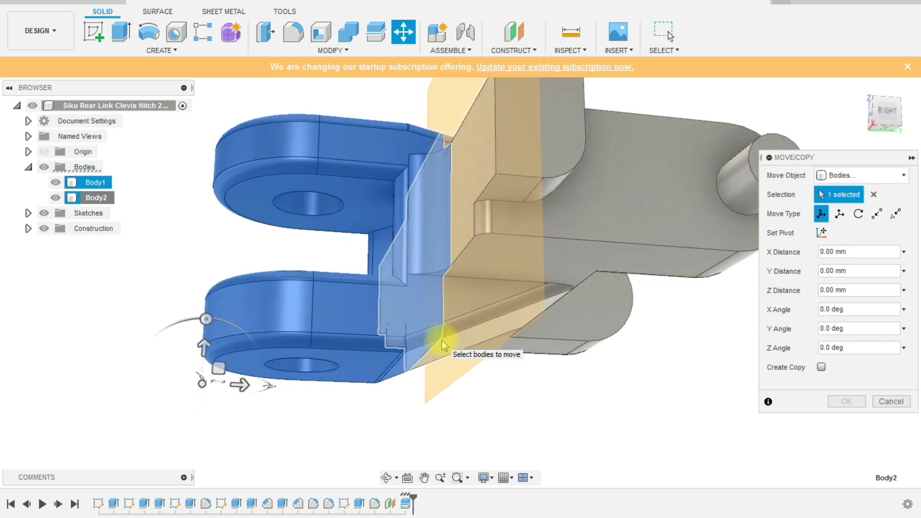
click(822, 233)
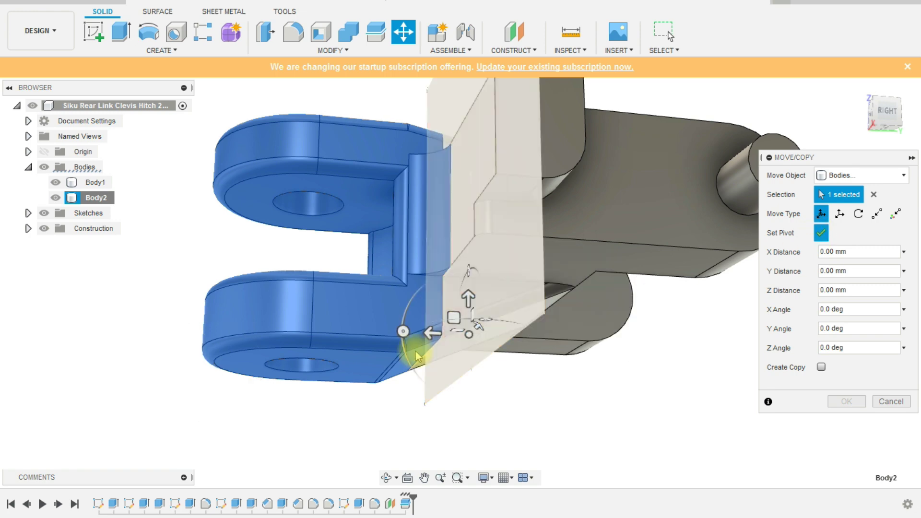
scroll(437, 340, up, 5)
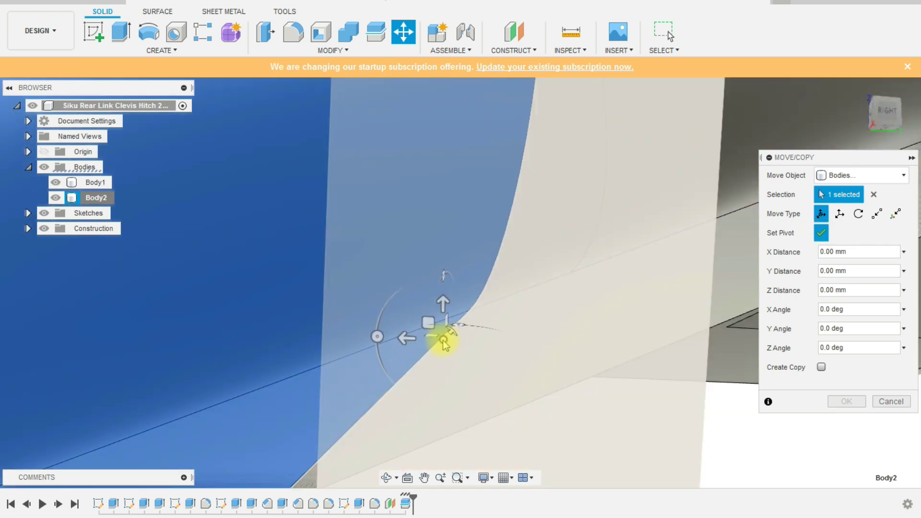
scroll(613, 323, down, 3)
shift+middle_drag(468, 367, 511, 340)
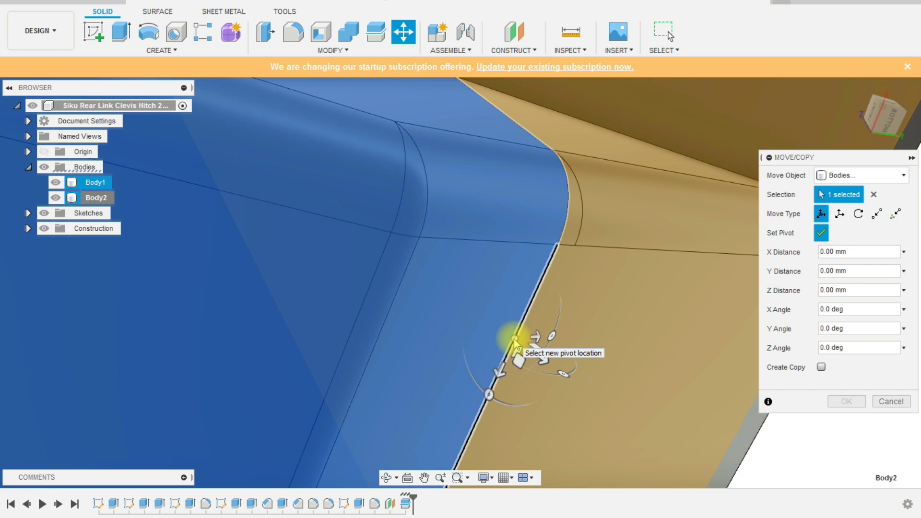
shift+middle_drag(515, 342, 607, 403)
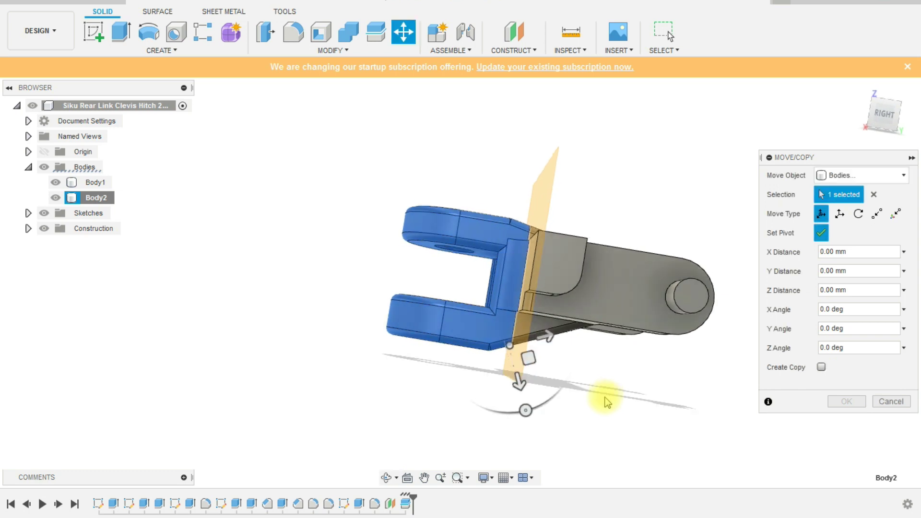
Rotate the clevis body by -20 degrees about X, then hide the construction plane Plane1
click(824, 312)
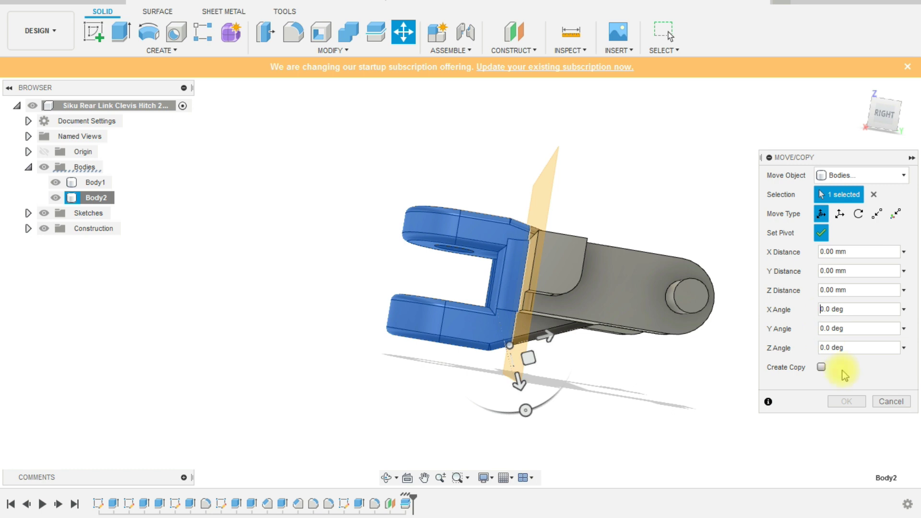
text(2)
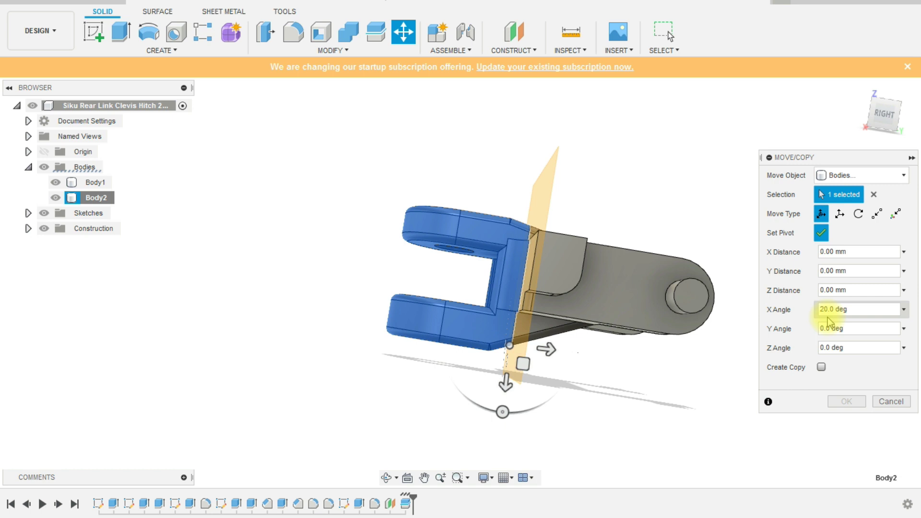
key(BackSpace)
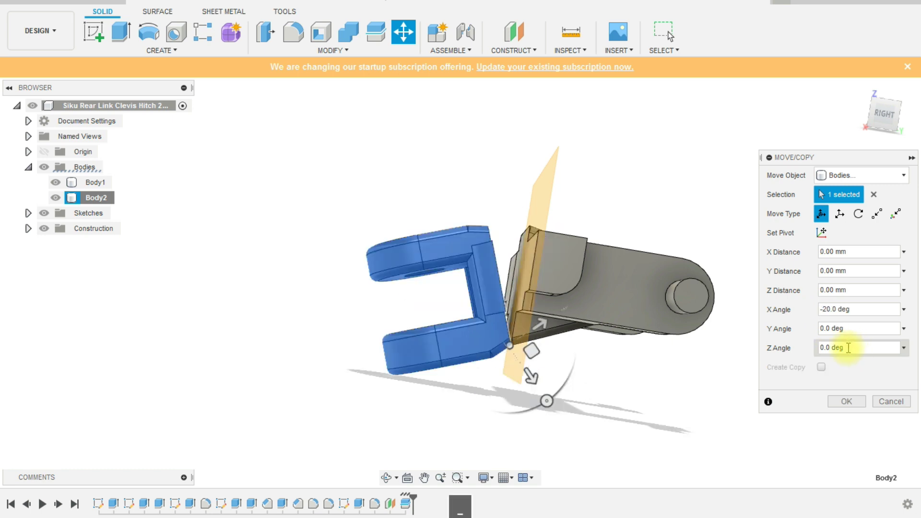
click(853, 404)
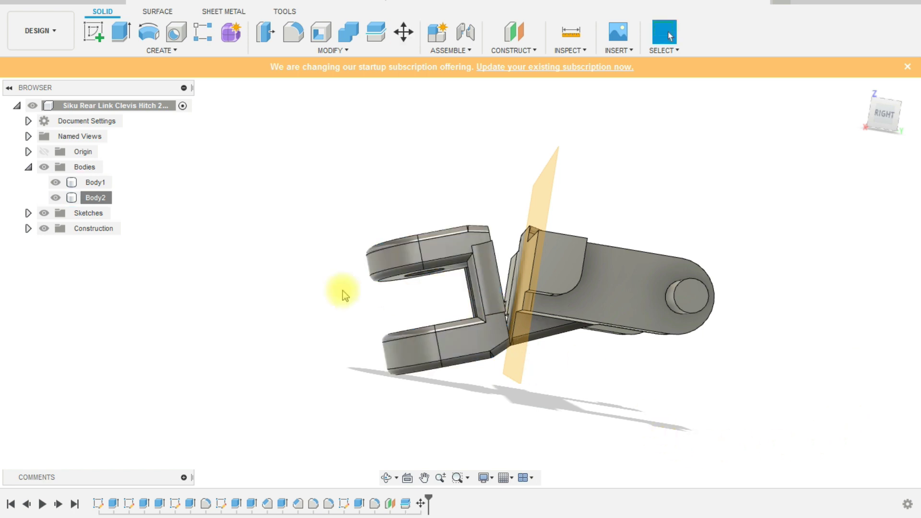
click(28, 229)
click(56, 244)
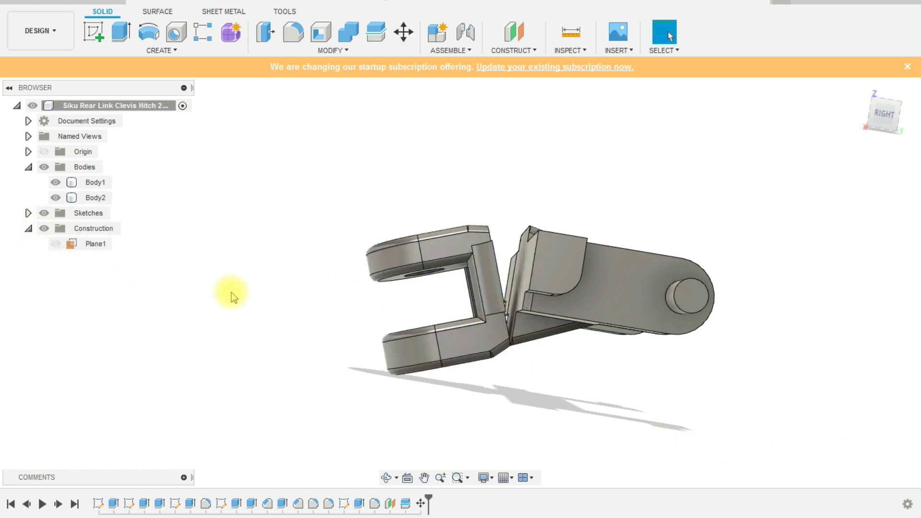
Extrude-cut the two leftover curved wedge faces on either side of the clevis base by -6.00 mm
scroll(342, 335, down, 1)
shift+middle_drag(355, 336, 432, 411)
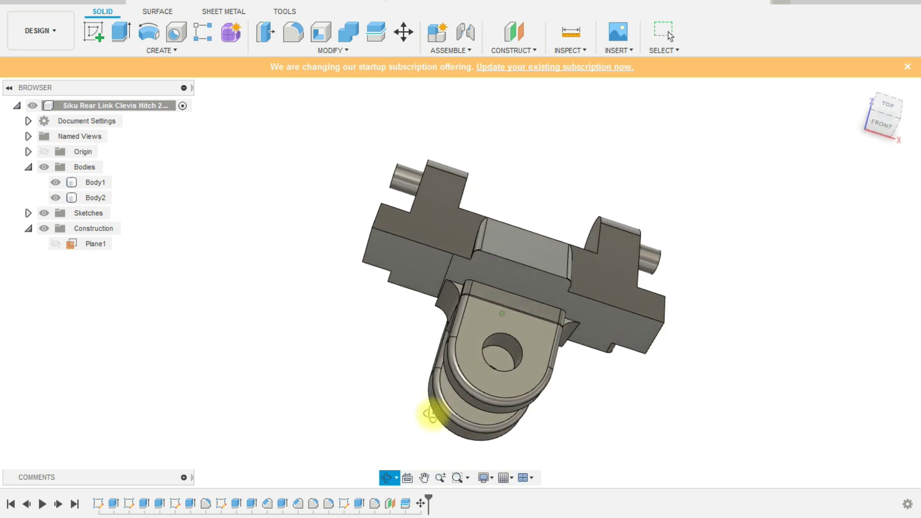
shift+middle_drag(395, 363, 370, 397)
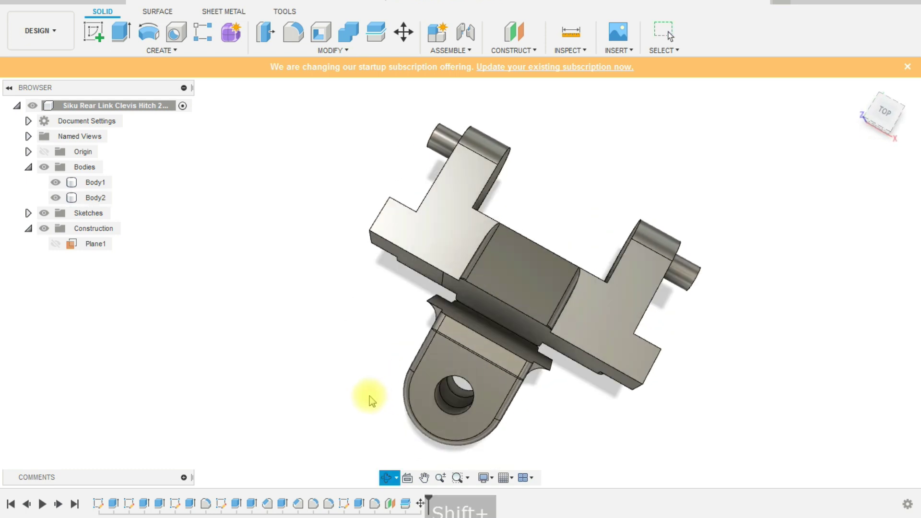
shift+middle_drag(382, 360, 346, 323)
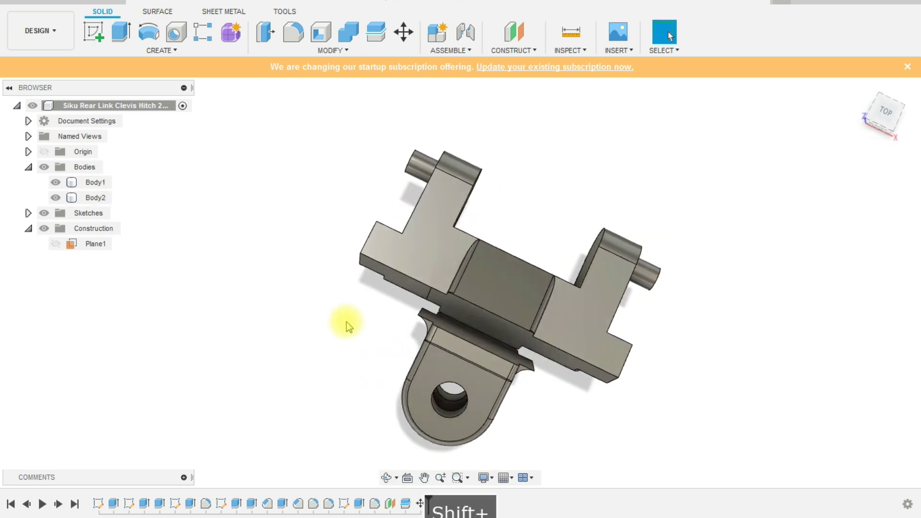
scroll(425, 341, up, 5)
scroll(413, 291, up, 2)
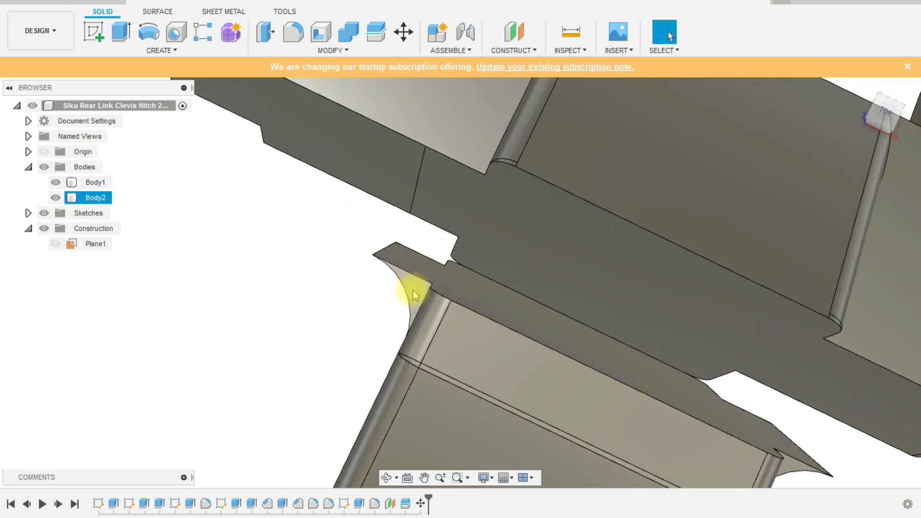
scroll(414, 300, down, 5)
scroll(556, 403, up, 5)
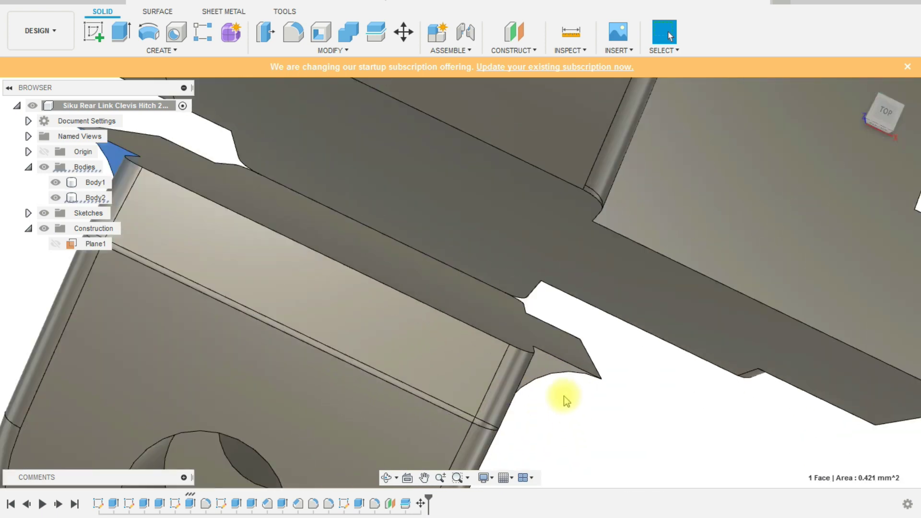
ctrl+click(543, 371)
scroll(543, 384, down, 5)
shift+middle_drag(545, 401, 576, 407)
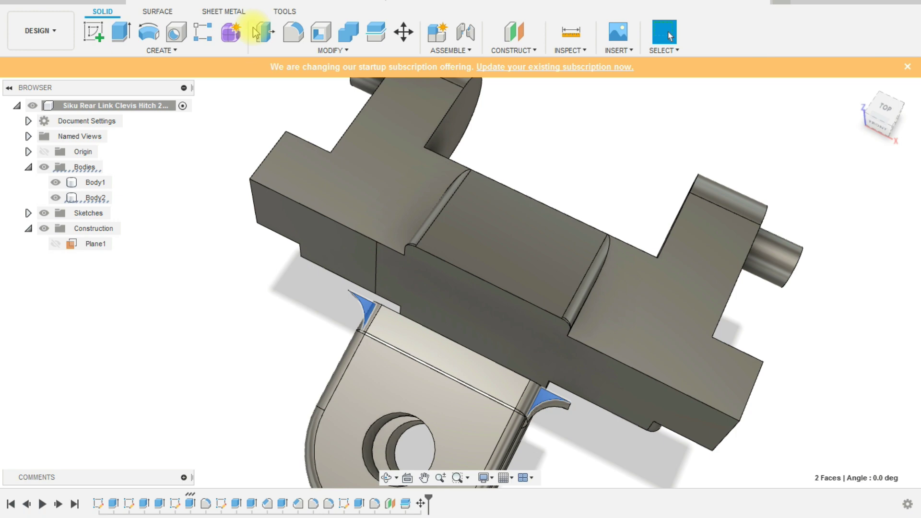
click(121, 31)
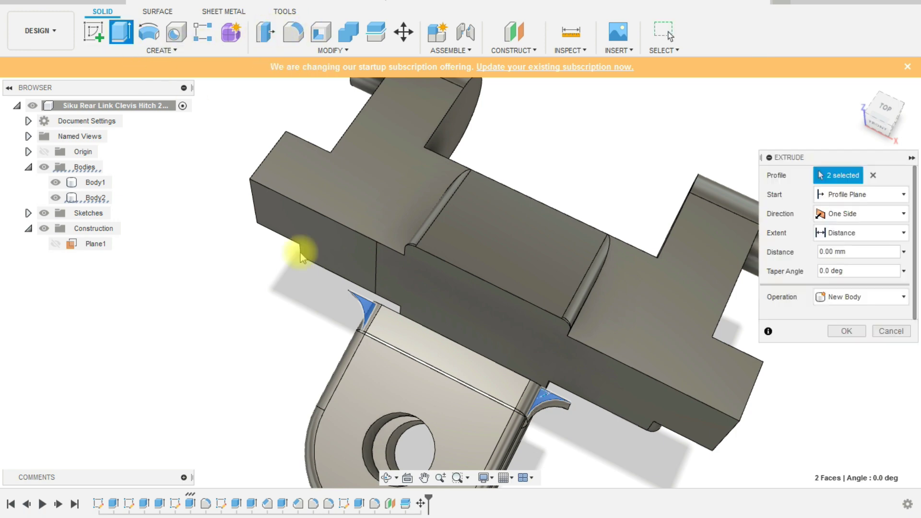
shift+middle_drag(235, 372, 264, 192)
scroll(263, 192, down, 3)
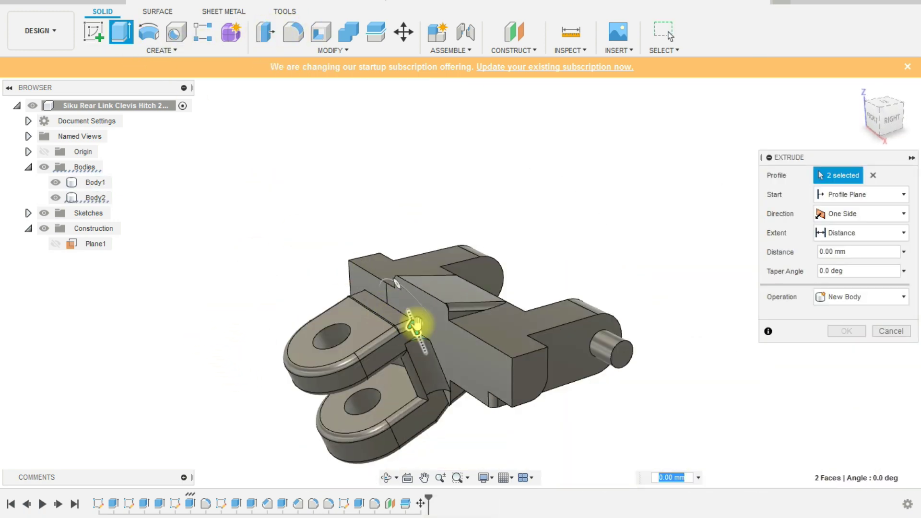
drag(417, 327, 452, 402)
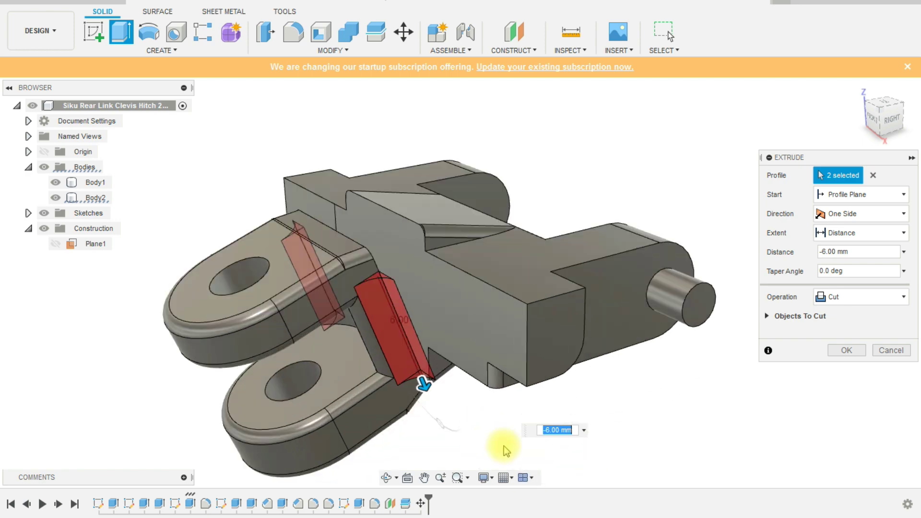
shift+middle_drag(499, 445, 478, 432)
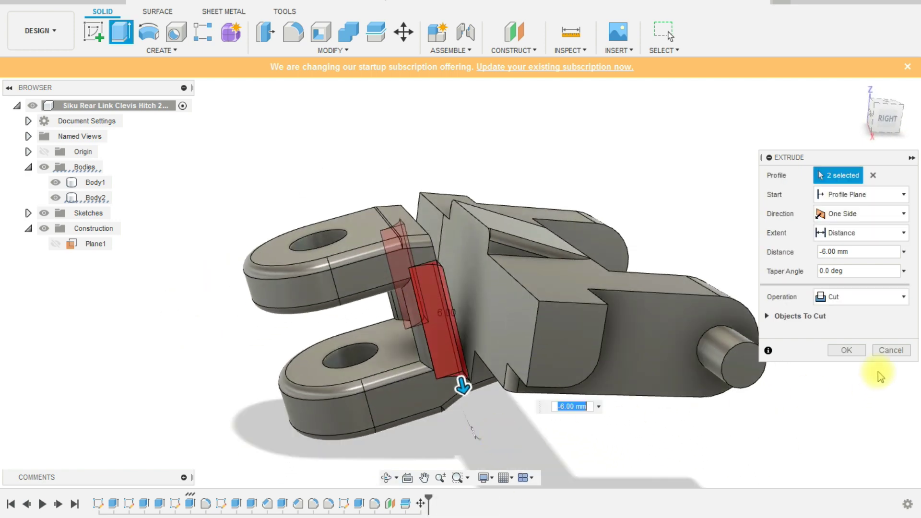
click(846, 351)
Loft between the sketch profile on the crossbar face and the angled clevis split face, using the Join operation
shift+middle_drag(570, 469, 618, 409)
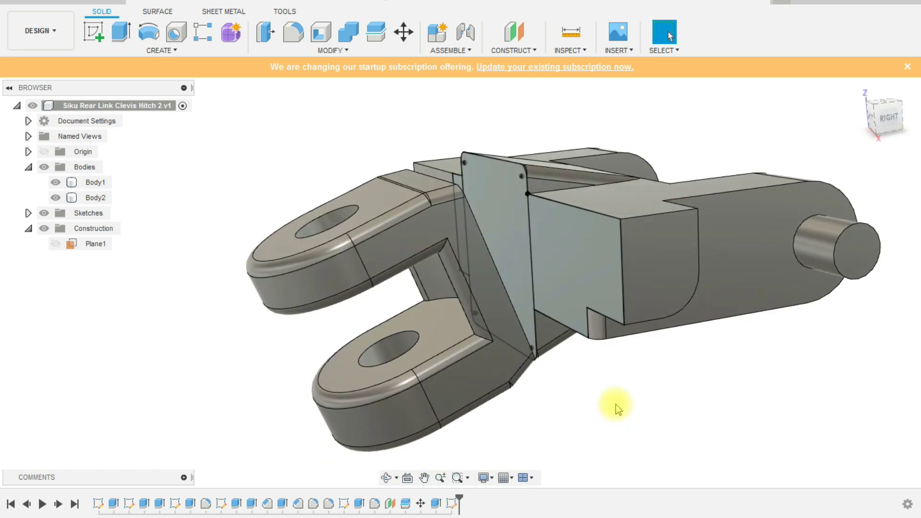
click(212, 51)
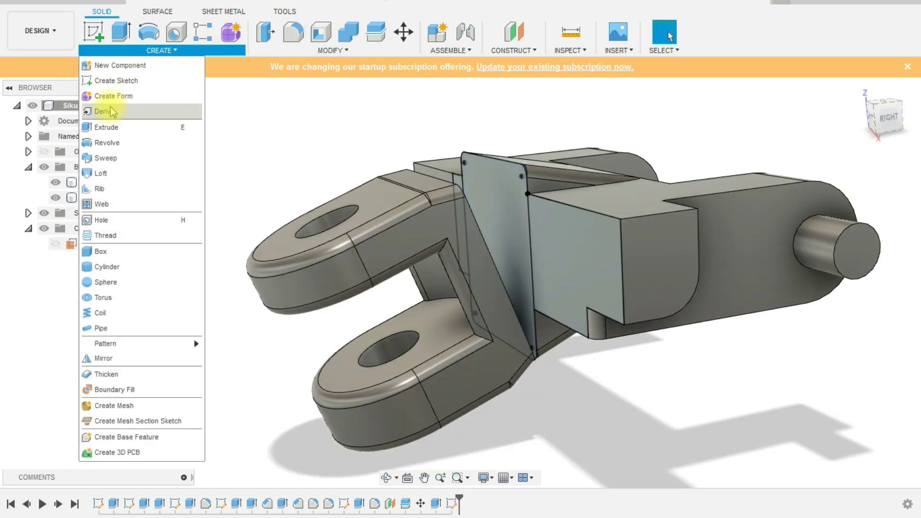
click(101, 173)
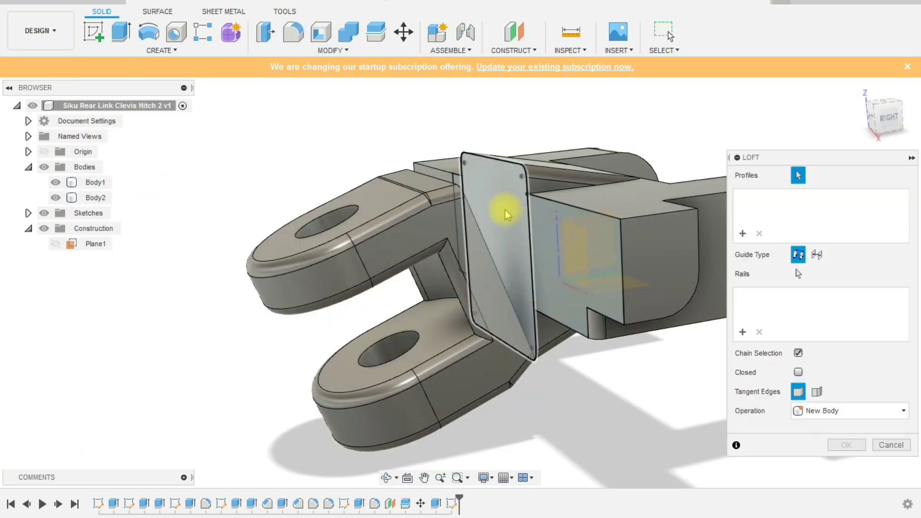
click(504, 206)
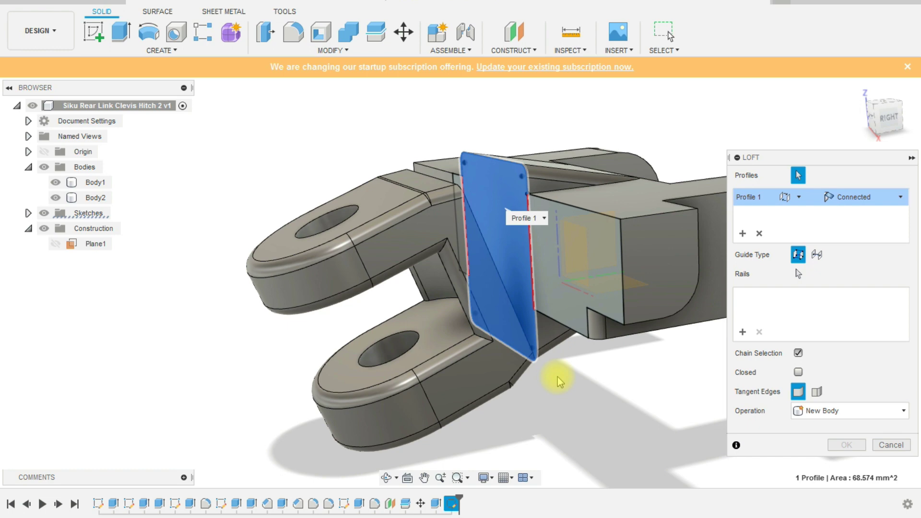
click(411, 244)
shift+middle_drag(390, 339, 269, 360)
click(849, 449)
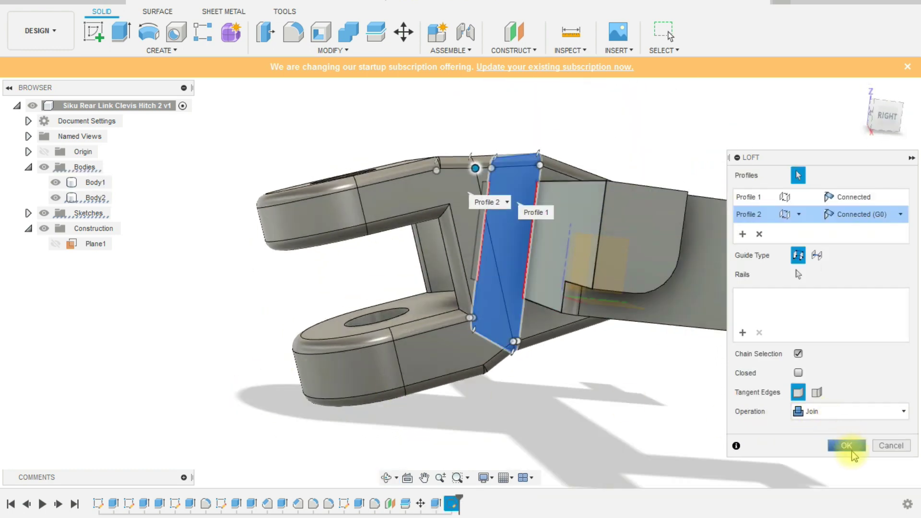
Edit the earlier clevis lug extrusion from the design history, setting its start plane offset to -4.20 mm
mouse_move(620, 402)
shift+middle_down()
mouse_move(589, 432)
mouse_move(592, 390)
mouse_move(597, 397)
mouse_move(597, 406)
mouse_move(582, 405)
mouse_move(592, 421)
mouse_move(574, 363)
mouse_move(606, 426)
mouse_move(607, 397)
mouse_move(598, 418)
shift+middle_up()
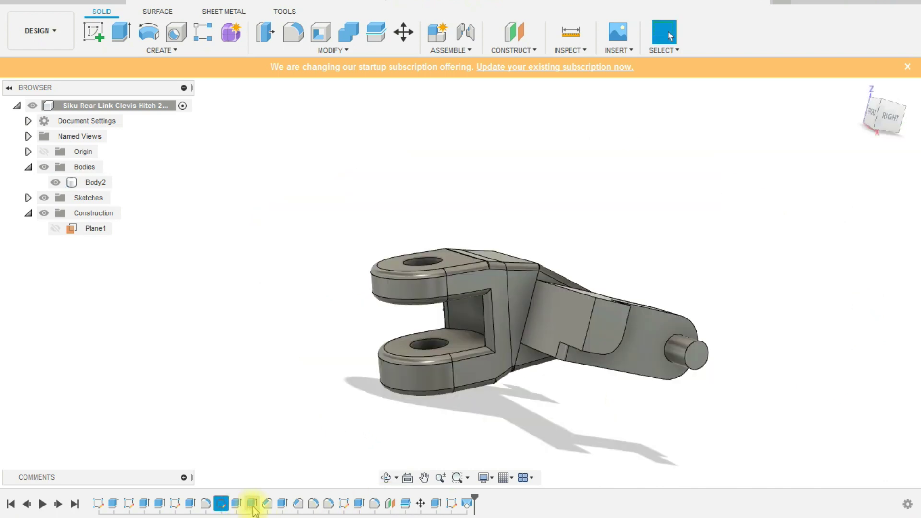
click(252, 504)
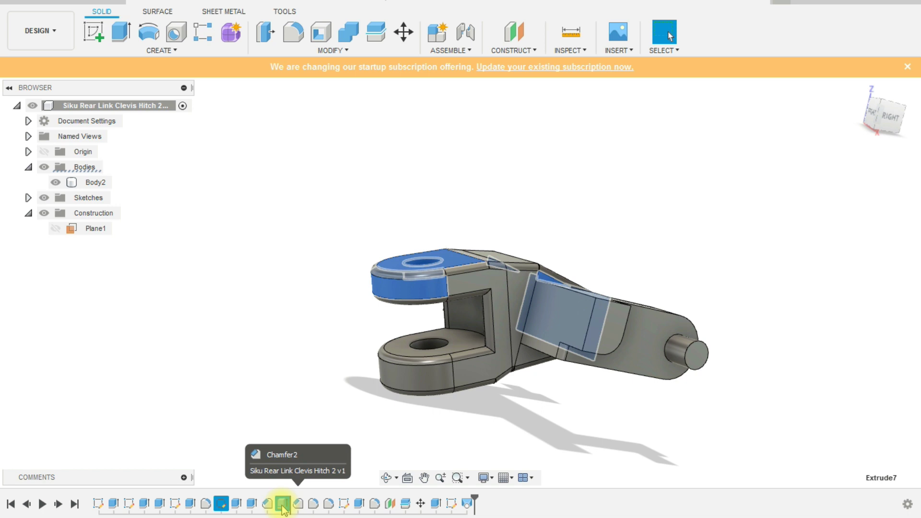
double_click(282, 504)
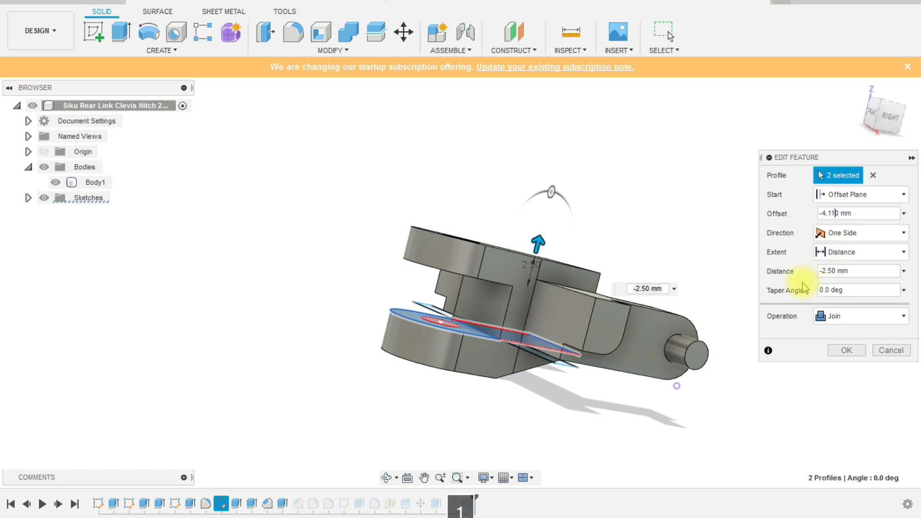
key(BackSpace)
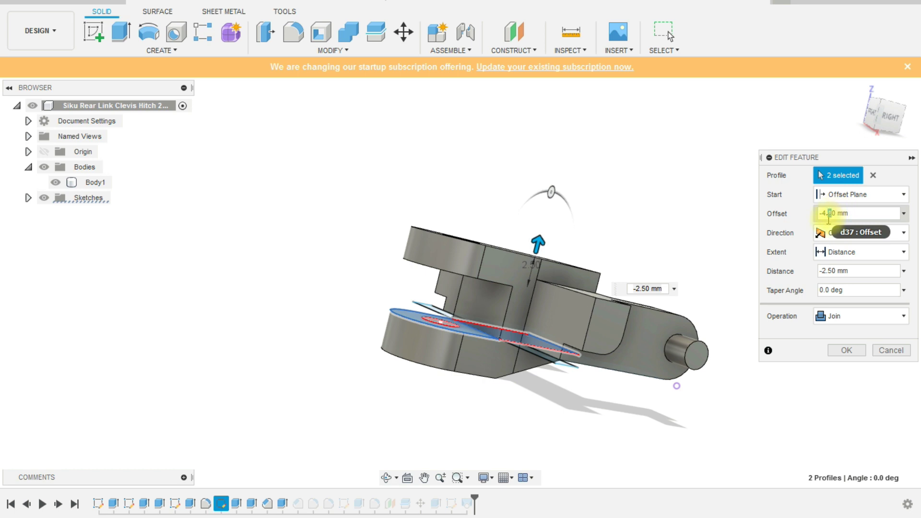
key(BackSpace)
text(2)
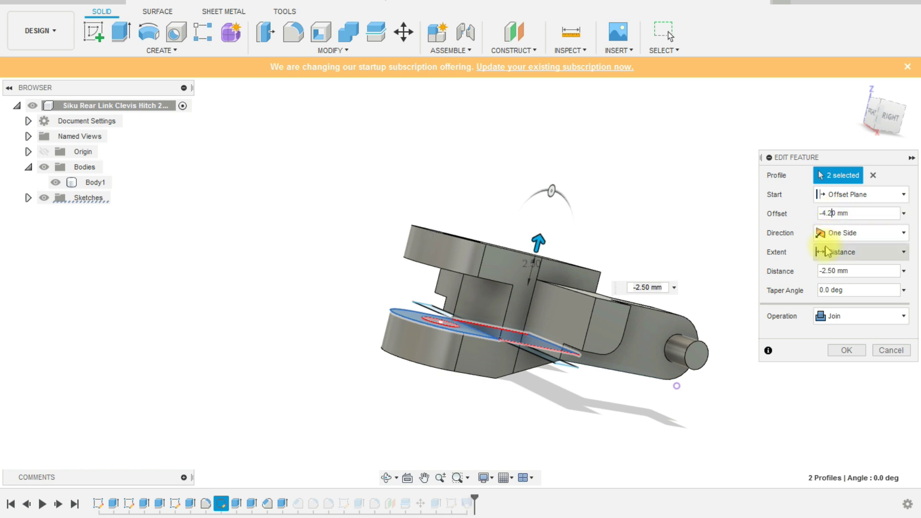
click(847, 351)
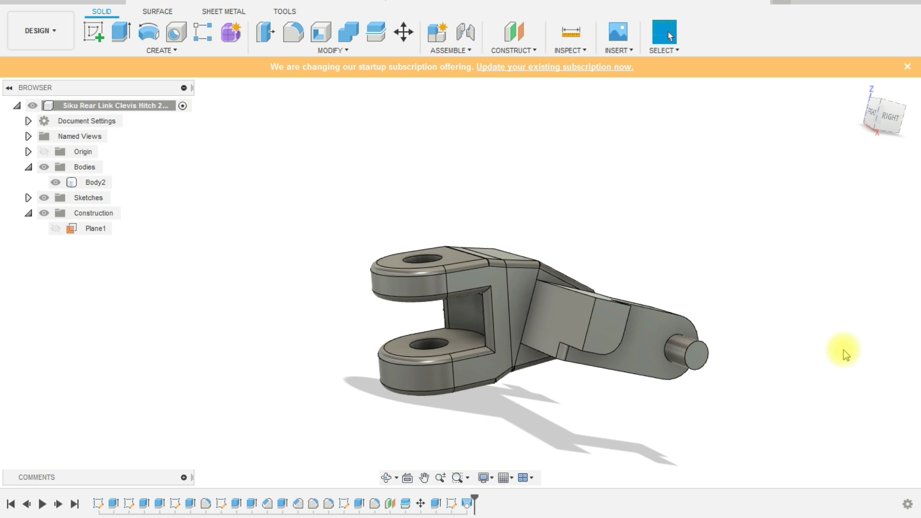
Measure the distance between the facing inner surfaces of the two clevis lugs
mouse_move(590, 428)
shift+middle_down()
mouse_move(545, 417)
mouse_move(549, 462)
mouse_move(560, 408)
mouse_move(583, 429)
shift+middle_up()
click(572, 42)
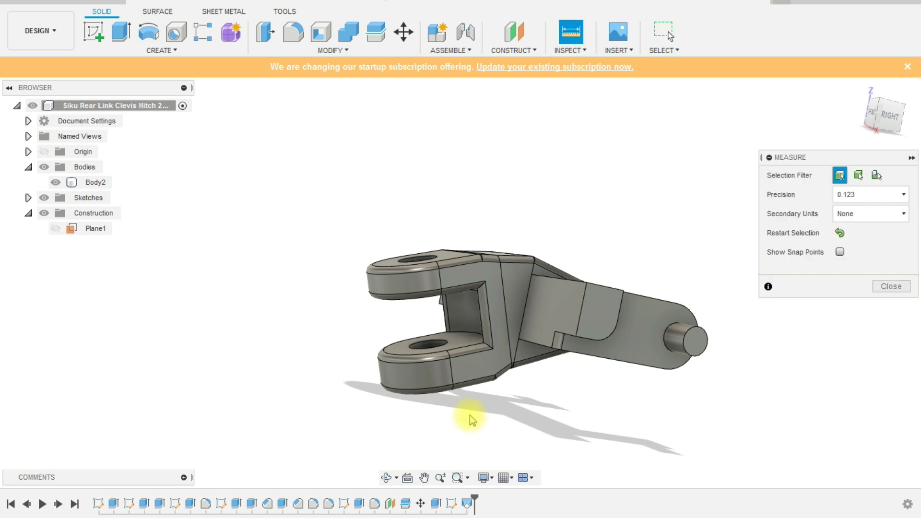
scroll(461, 253, up, 4)
click(470, 268)
scroll(547, 407, down, 2)
shift+middle_drag(551, 419, 525, 364)
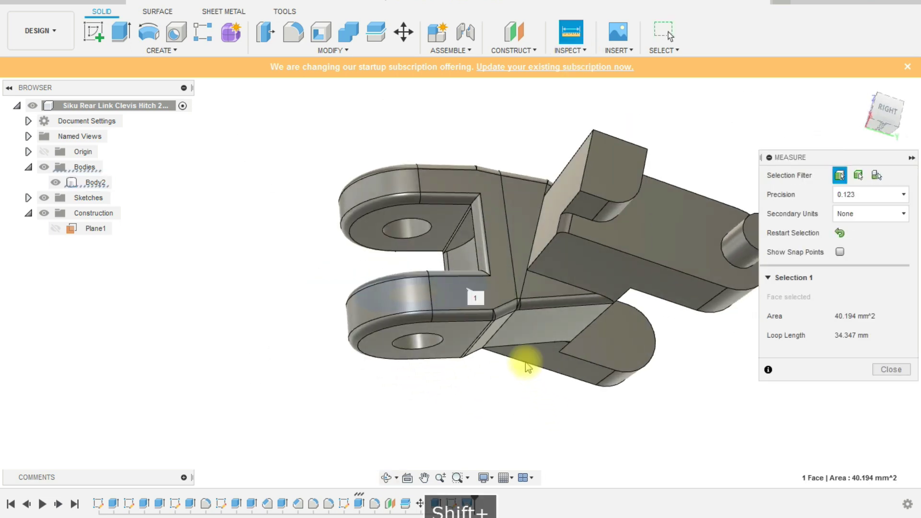
click(448, 212)
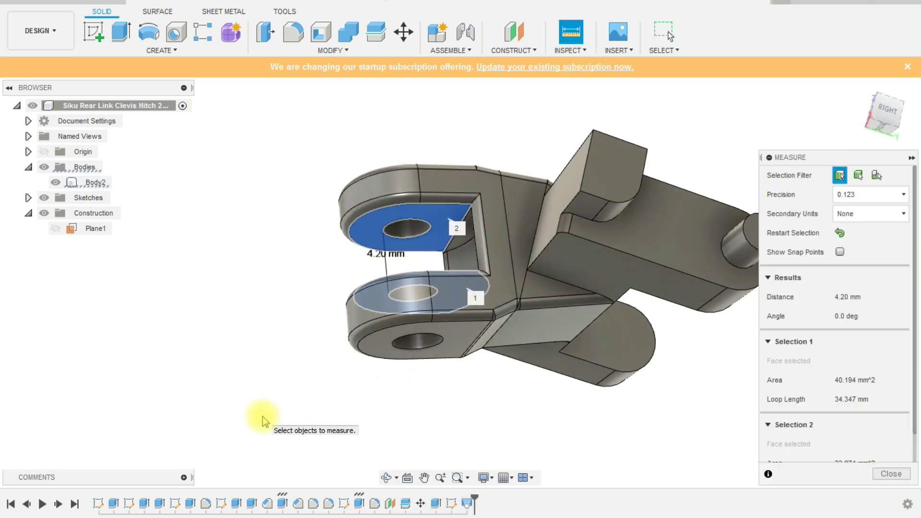
key(Escape)
Delete the fillet feature that rounds the outer edges of the clevis lugs from the design history
scroll(304, 397, down, 3)
shift+middle_drag(270, 359, 255, 405)
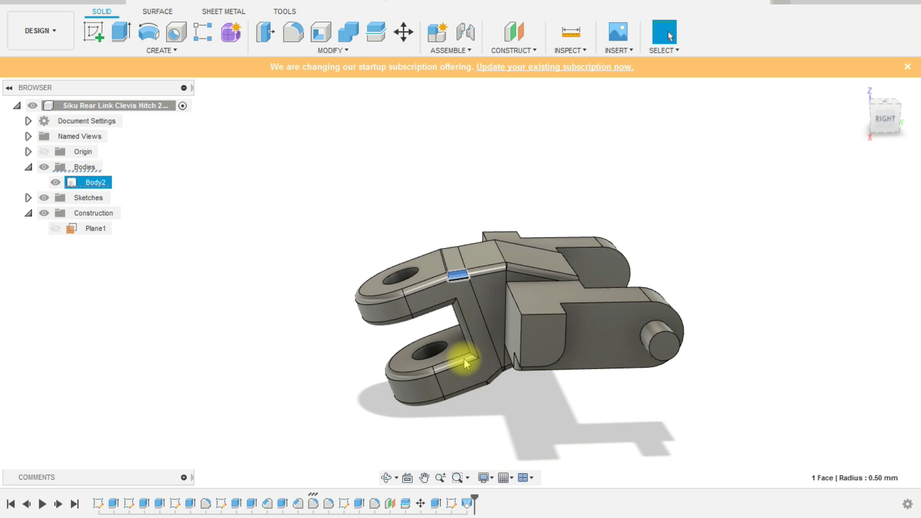
shift+middle_drag(262, 362, 257, 317)
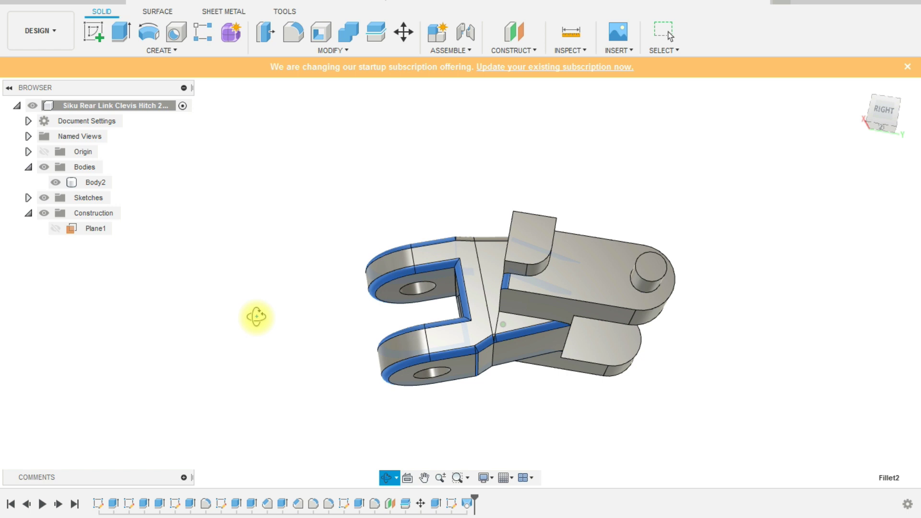
shift+middle_drag(257, 317, 263, 358)
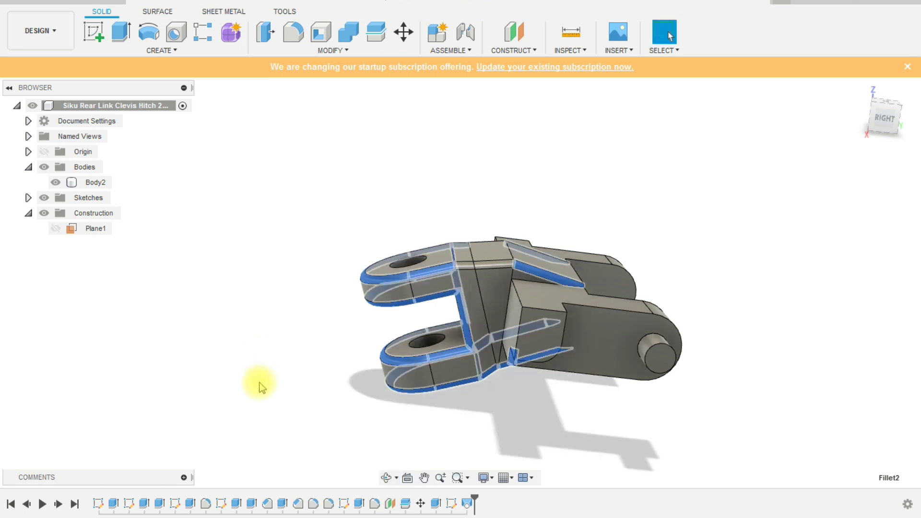
click(320, 507)
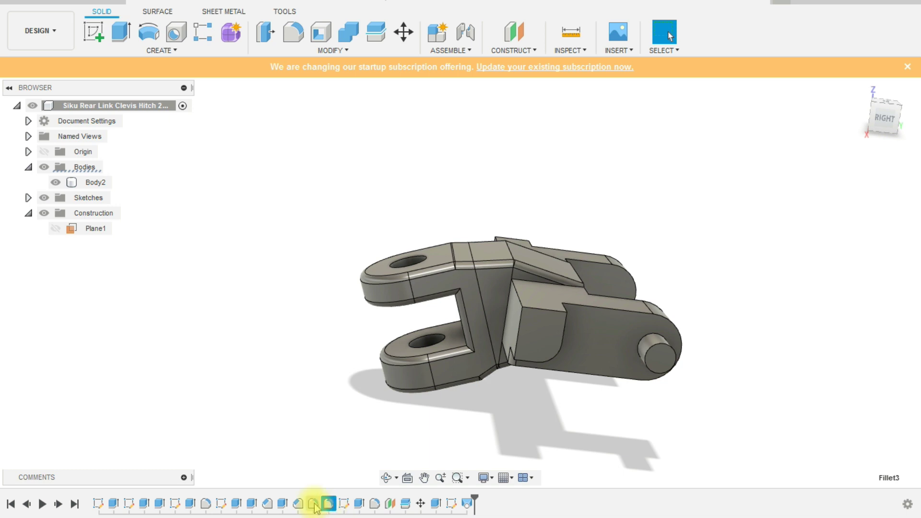
click(465, 418)
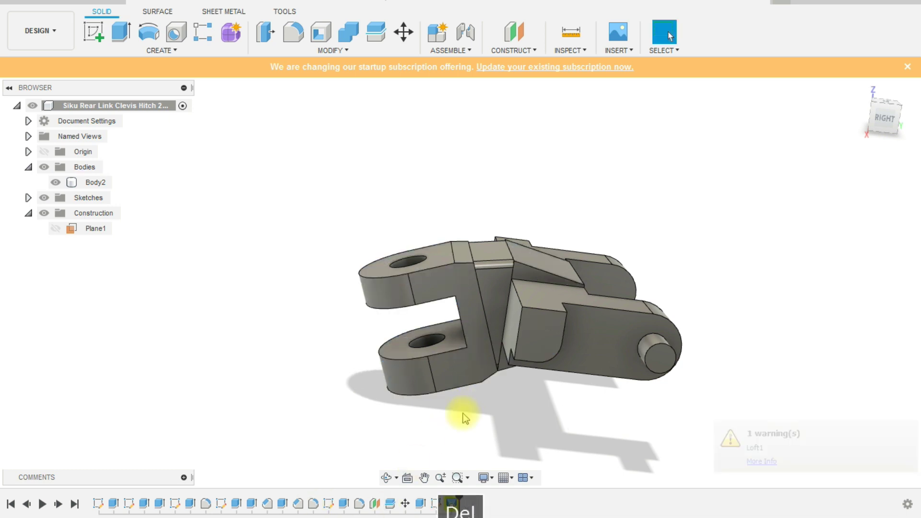
Start a sketch on the triangular side face of the gusset under the crossbar
shift+middle_drag(342, 420, 342, 393)
mouse_move(549, 421)
shift+middle_down()
mouse_move(537, 424)
mouse_move(489, 330)
mouse_move(561, 425)
shift+middle_up()
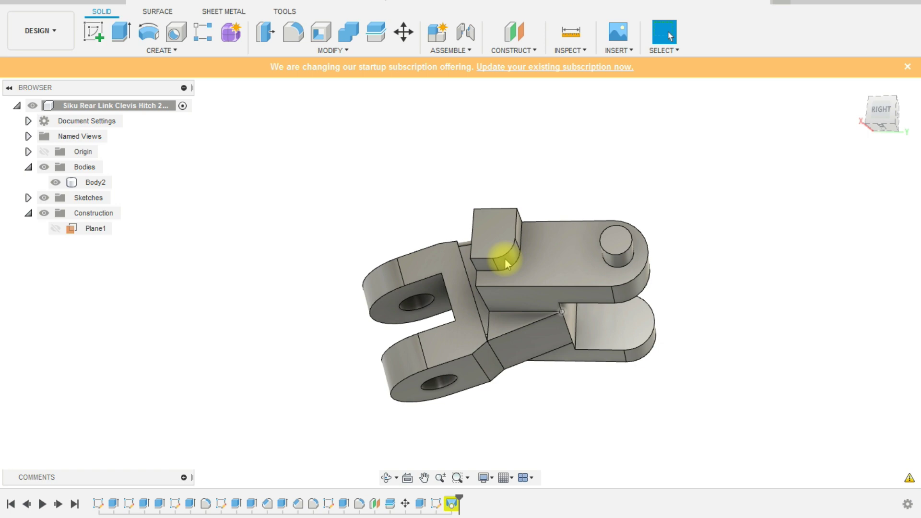
click(94, 33)
click(515, 340)
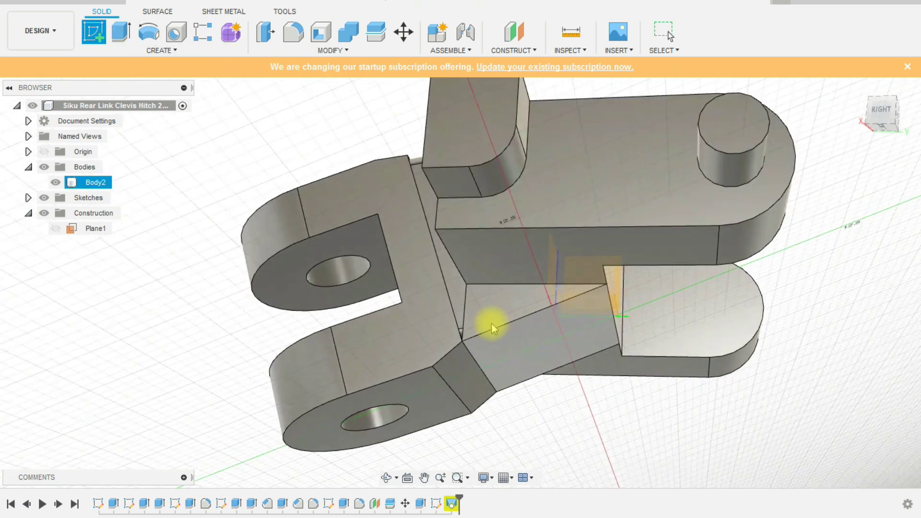
scroll(479, 314, up, 3)
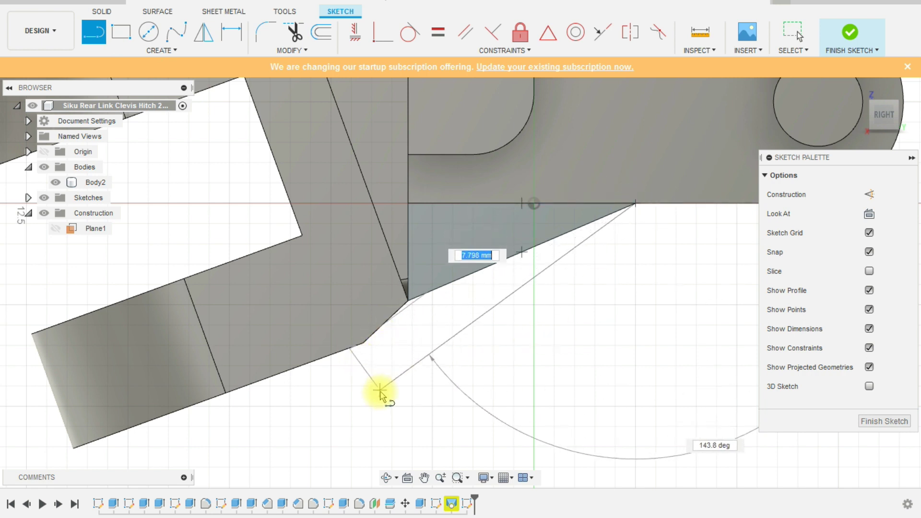
scroll(555, 440, down, 2)
scroll(537, 423, up, 2)
key(Escape)
scroll(448, 382, up, 3)
click(96, 35)
scroll(358, 388, up, 4)
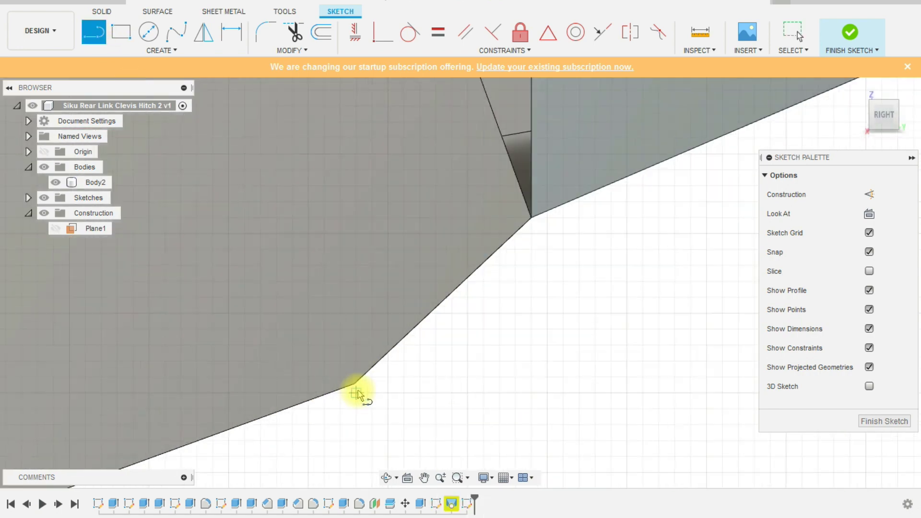
shift+middle_drag(413, 395, 566, 336)
click(878, 114)
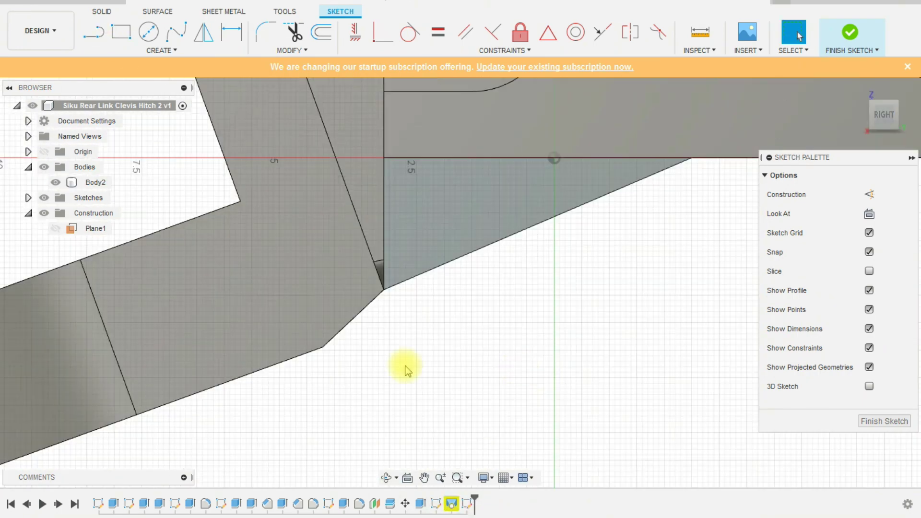
Sketch a closed triangular line profile from the gusset's far tip to the lower clevis corner and across the joint
scroll(331, 348, up, 4)
click(95, 34)
scroll(452, 305, down, 5)
click(674, 185)
click(448, 321)
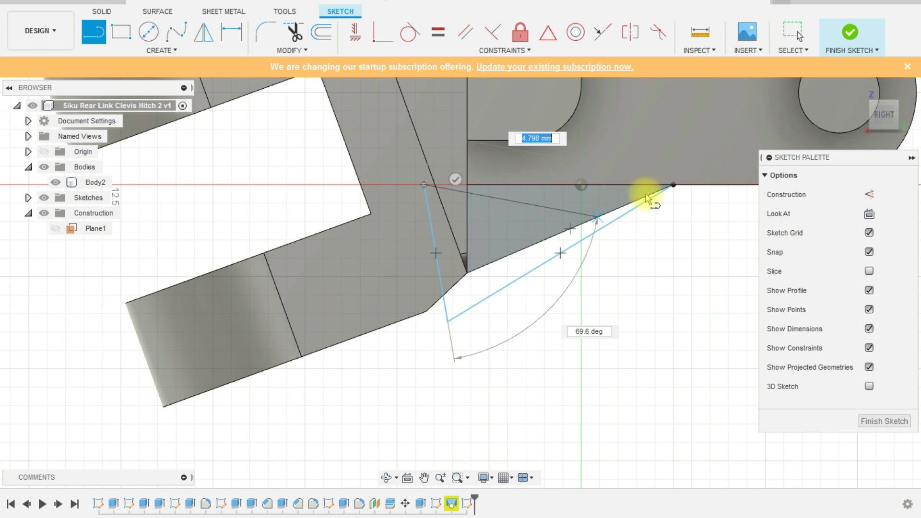
scroll(422, 360, down, 1)
key(Escape)
Extrude the triangular sketch profiles across the width of the lower joint, joining them to the hitch body
click(486, 281)
scroll(482, 265, up, 3)
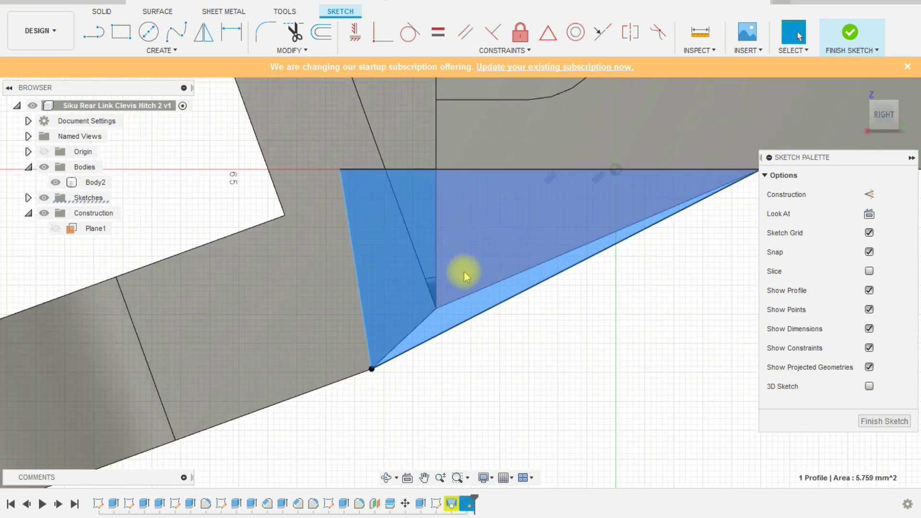
shift+click(464, 276)
key(e)
mouse_move(464, 275)
shift+middle_down()
mouse_move(568, 403)
mouse_move(438, 268)
shift+middle_up()
drag(437, 268, 492, 346)
click(860, 297)
click(848, 317)
shift+middle_drag(552, 384, 506, 355)
mouse_move(506, 355)
mouse_down()
mouse_move(499, 336)
mouse_move(508, 357)
mouse_up()
middle_drag(628, 297, 542, 297)
scroll(542, 297, up, 3)
key(Return)
shift+middle_drag(756, 335, 461, 389)
scroll(288, 245, up, 4)
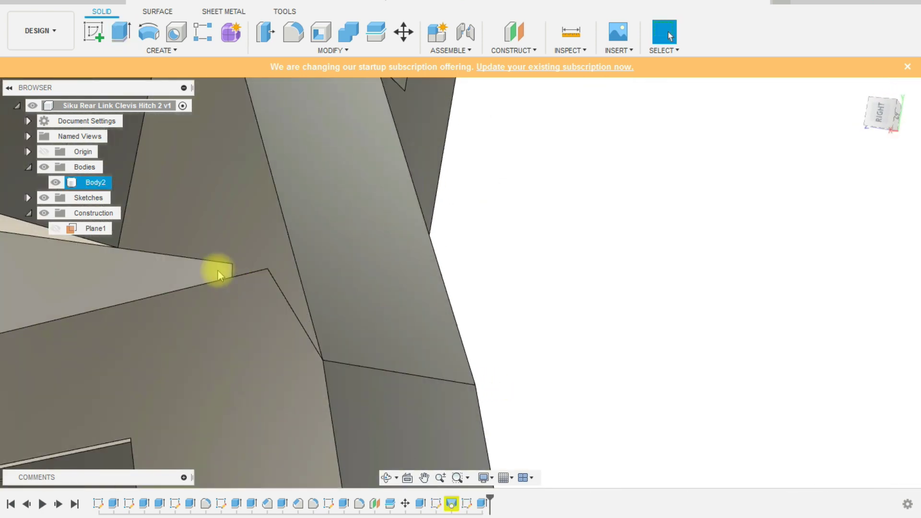
Examine the loft joint between the clevis and the hitch body for gaps at the profile's rounded corners
scroll(371, 303, down, 2)
shift+middle_drag(490, 326, 300, 288)
scroll(443, 335, up, 5)
shift+middle_drag(443, 335, 413, 295)
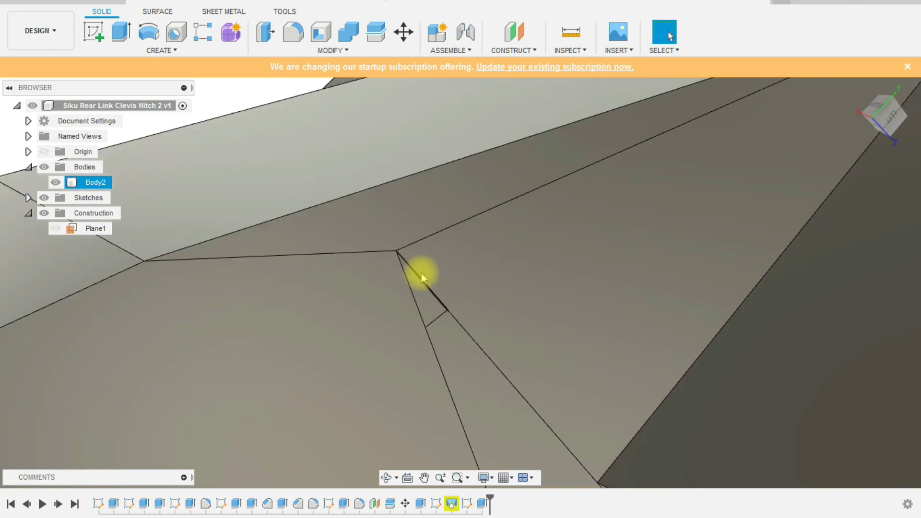
scroll(344, 239, down, 10)
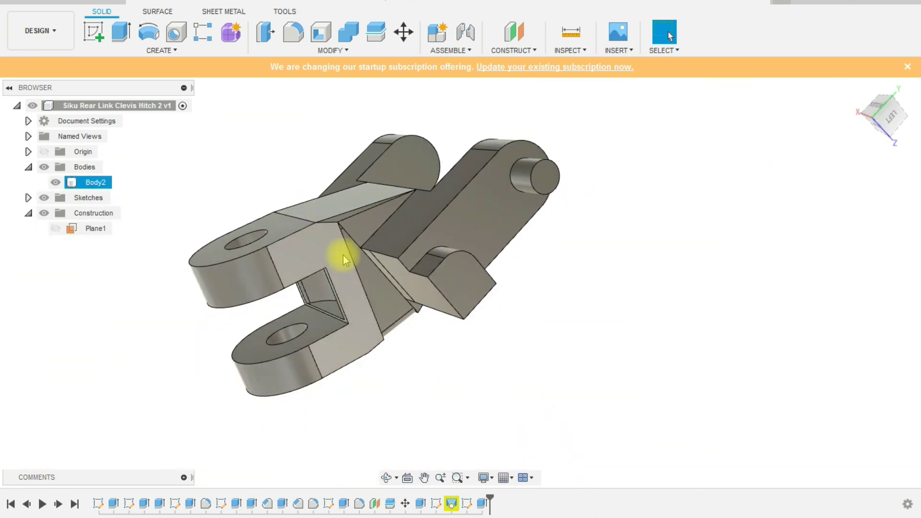
shift+middle_drag(341, 255, 411, 181)
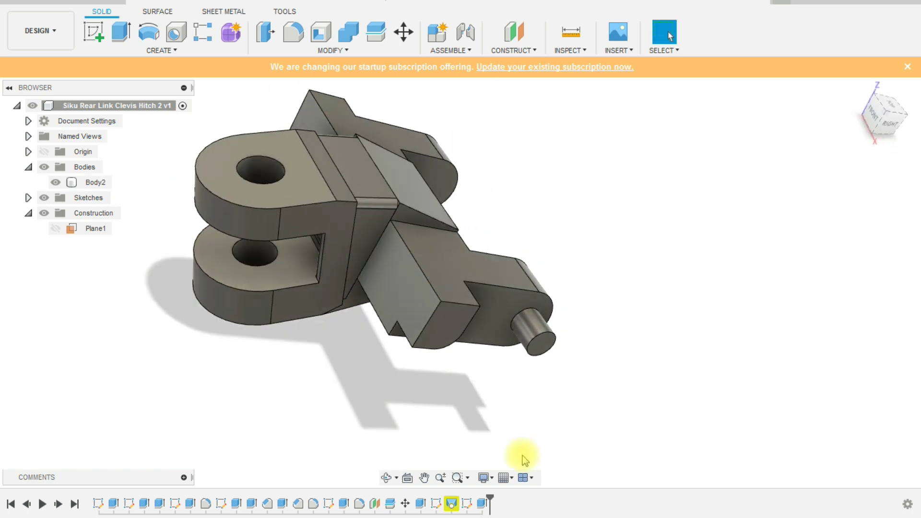
double_click(452, 504)
shift+middle_drag(572, 372, 702, 421)
click(847, 445)
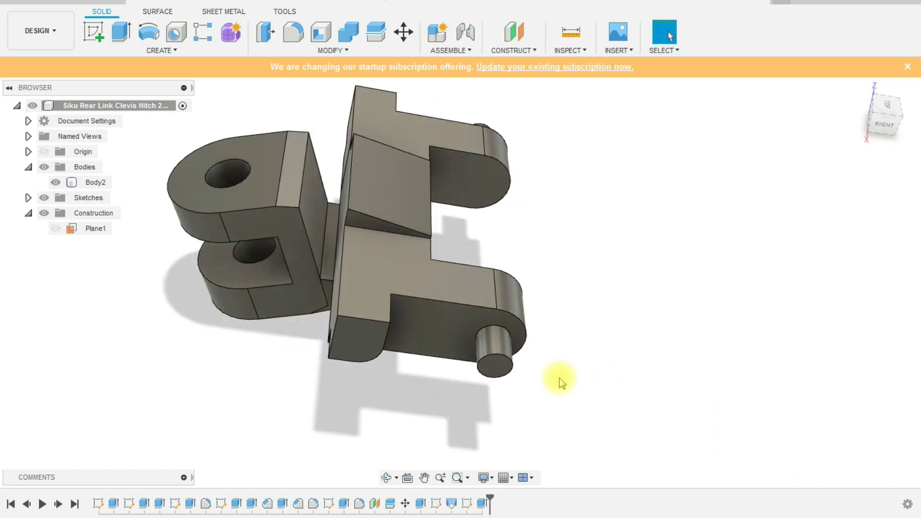
double_click(453, 505)
shift+middle_drag(348, 439, 597, 471)
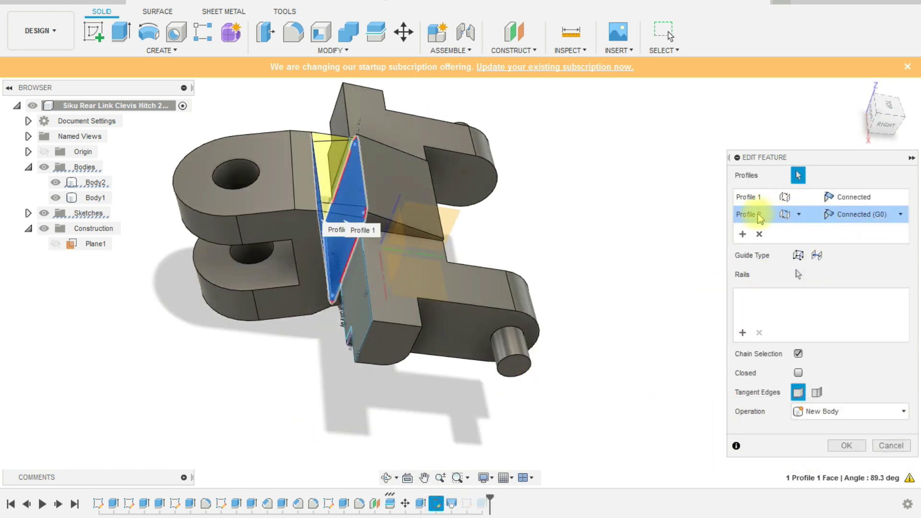
click(759, 233)
click(759, 233)
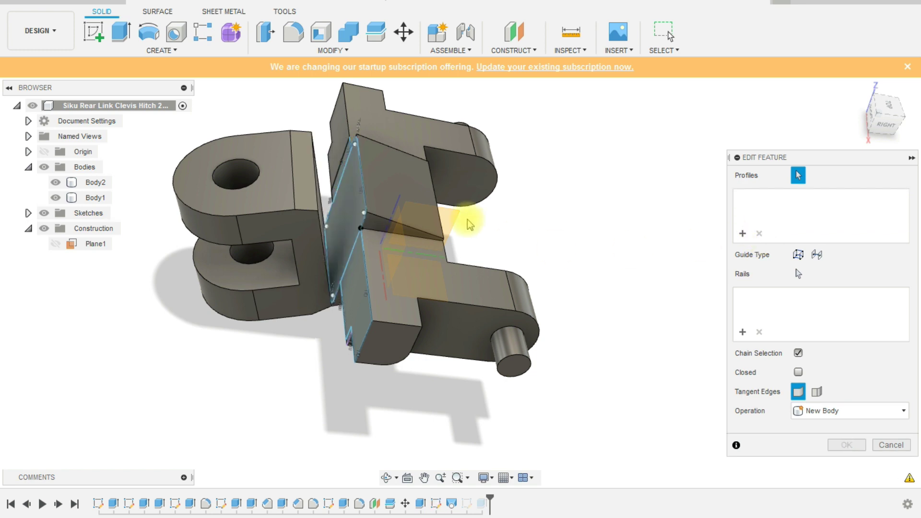
click(341, 228)
shift+middle_drag(545, 251, 294, 199)
click(294, 200)
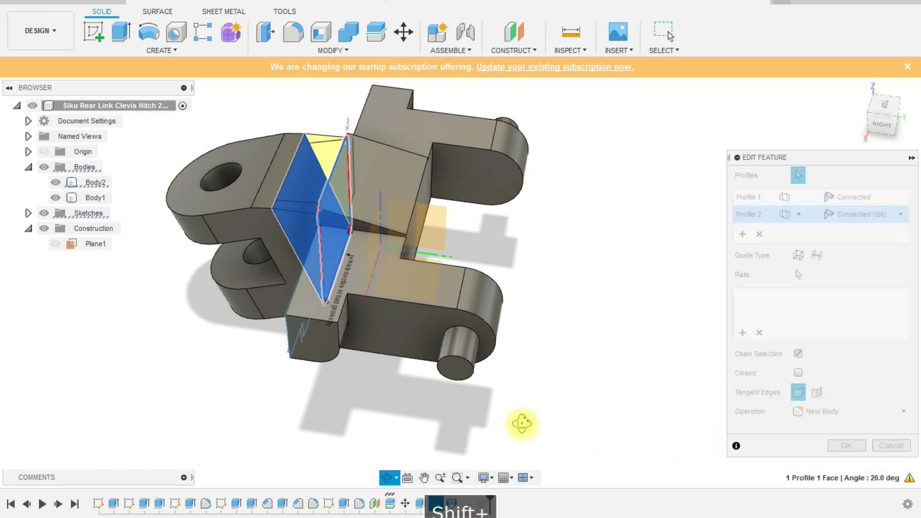
shift+middle_drag(522, 422, 563, 424)
scroll(374, 177, up, 4)
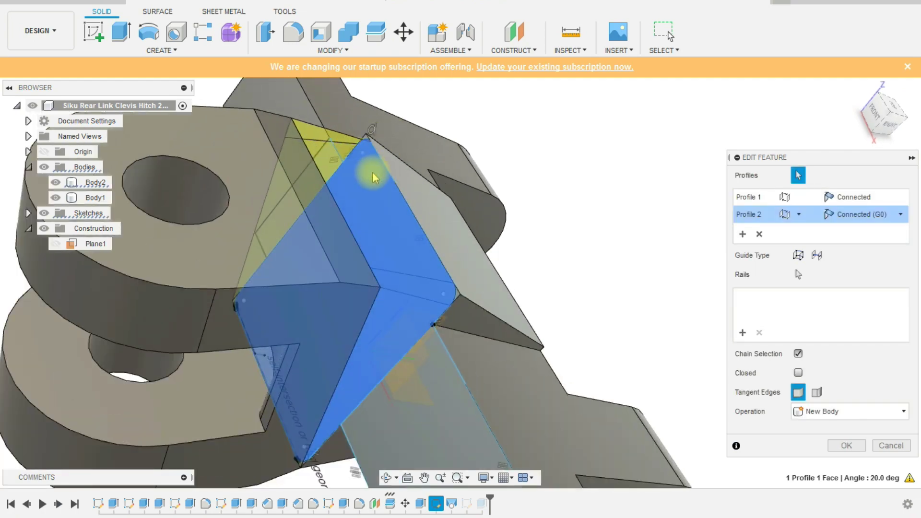
scroll(364, 113, up, 2)
ctrl+click(363, 117)
scroll(391, 206, down, 3)
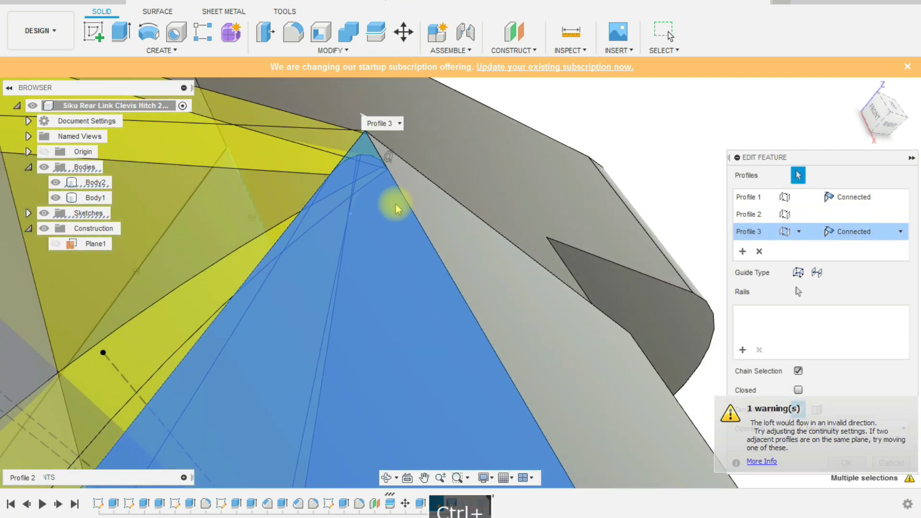
shift+middle_drag(391, 206, 369, 262)
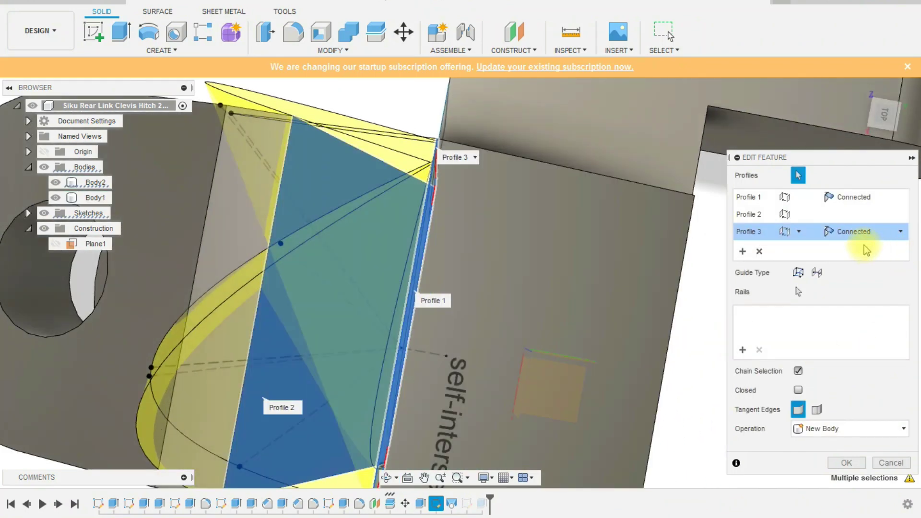
click(891, 462)
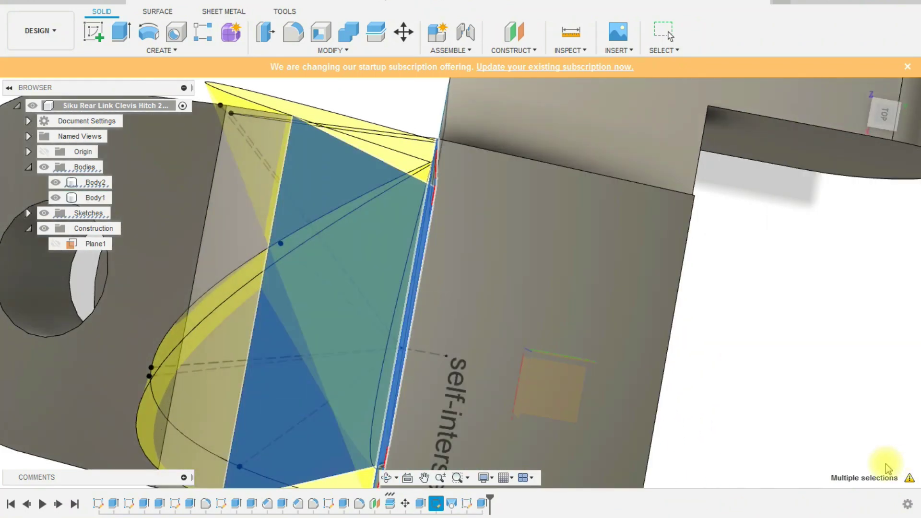
Delete the loft from the design history and roll the history back to just after the joint profile sketch
mouse_move(885, 465)
shift+middle_down()
mouse_move(539, 298)
mouse_move(396, 340)
mouse_move(472, 191)
mouse_move(551, 302)
mouse_move(666, 383)
mouse_move(436, 413)
shift+middle_up()
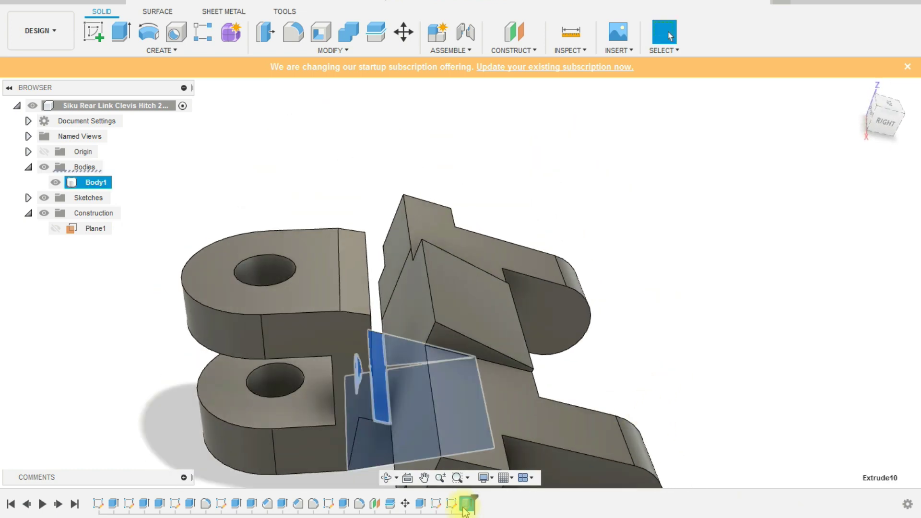
right_click(437, 503)
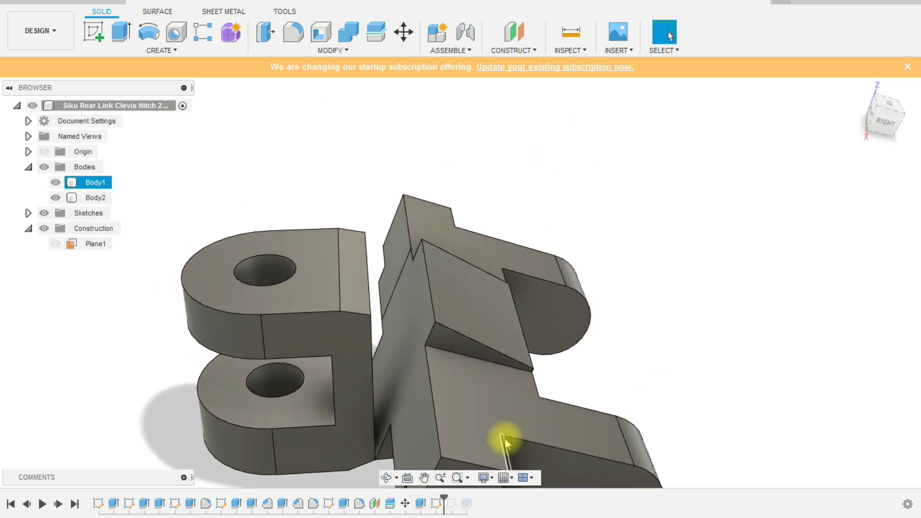
shift+middle_drag(506, 438, 432, 346)
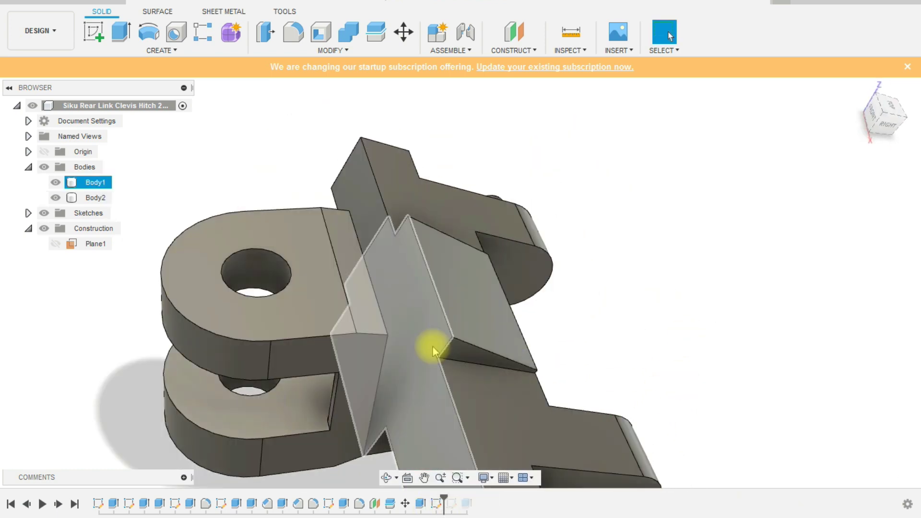
Show Sketch6, reopen it for editing and delete the rounded arcs at the profile's upper corners
click(395, 324)
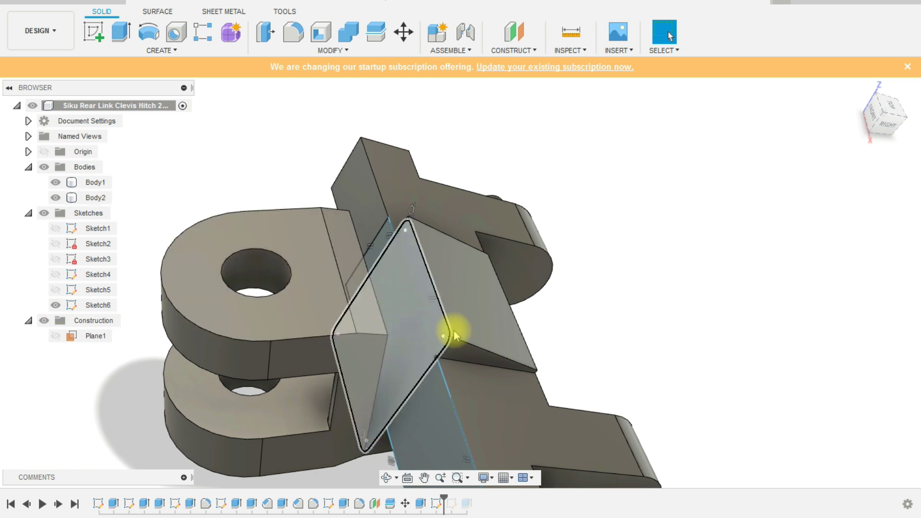
scroll(454, 335, up, 5)
scroll(423, 338, down, 4)
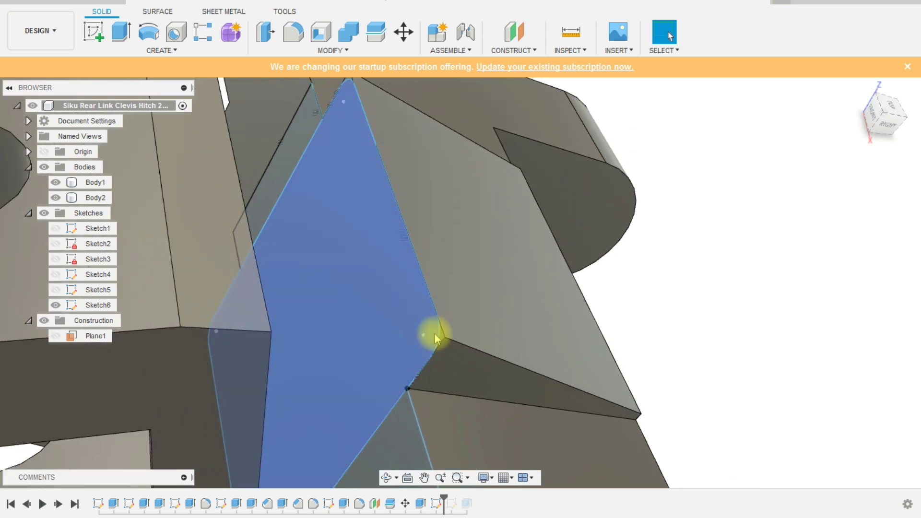
click(436, 330)
key(Delete)
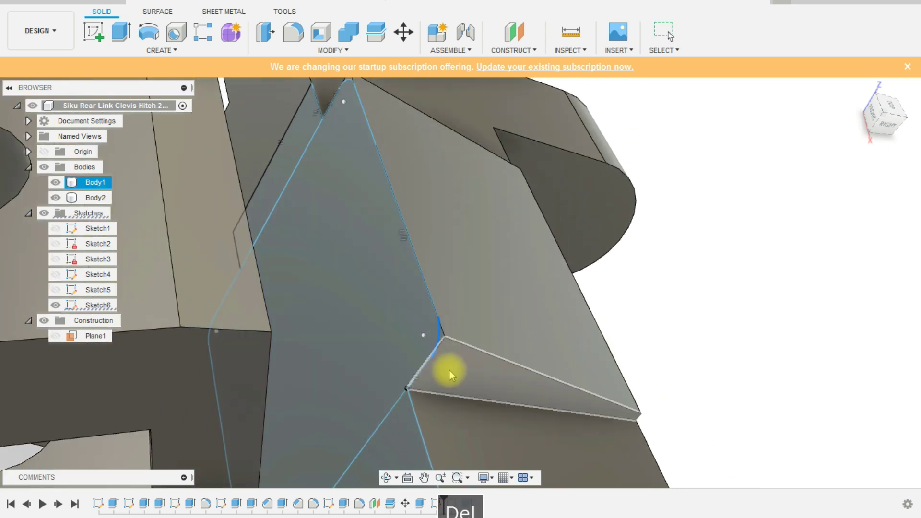
double_click(436, 332)
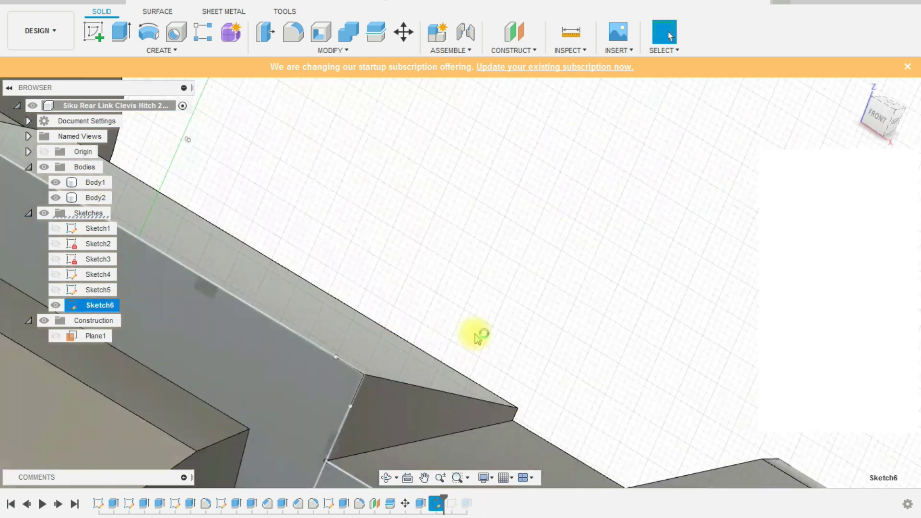
scroll(508, 281, down, 6)
scroll(206, 289, up, 5)
key(Delete)
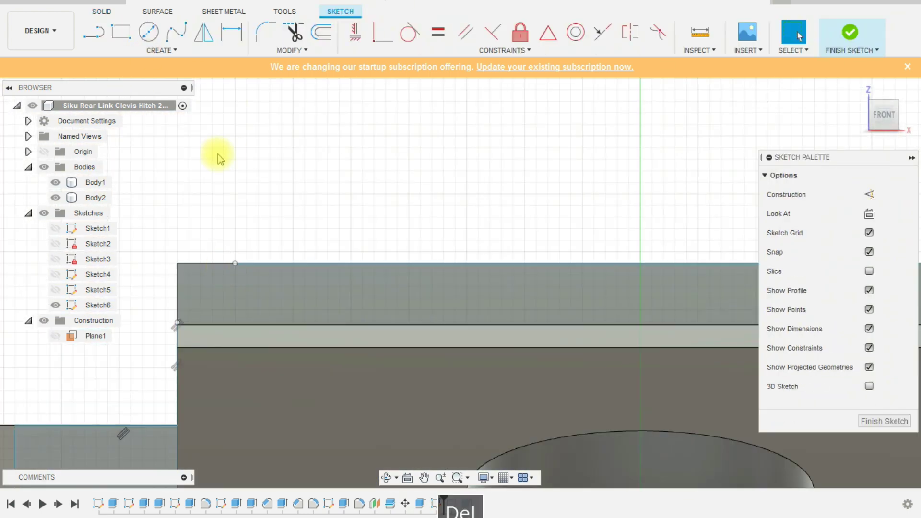
Draw straight lines that square off the two upper corners of the Sketch6 profile
scroll(230, 285, up, 2)
click(195, 249)
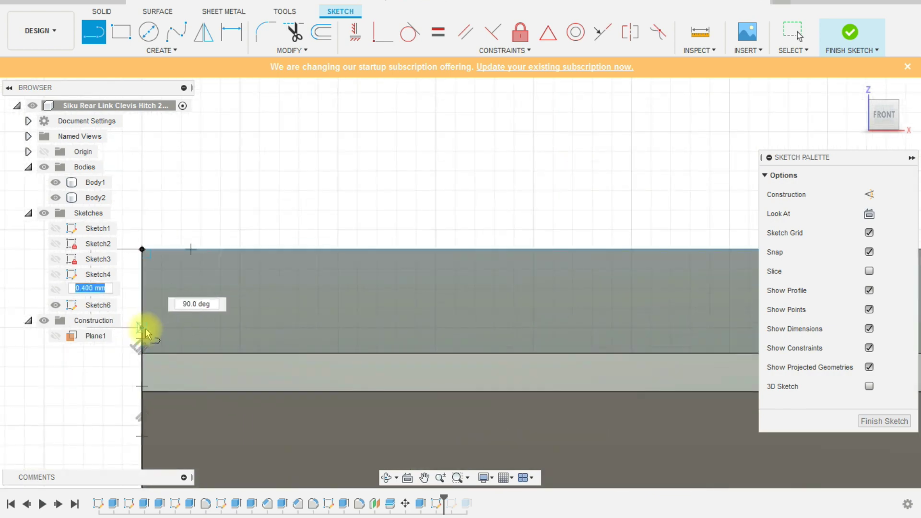
click(142, 329)
scroll(142, 329, down, 5)
scroll(643, 376, up, 6)
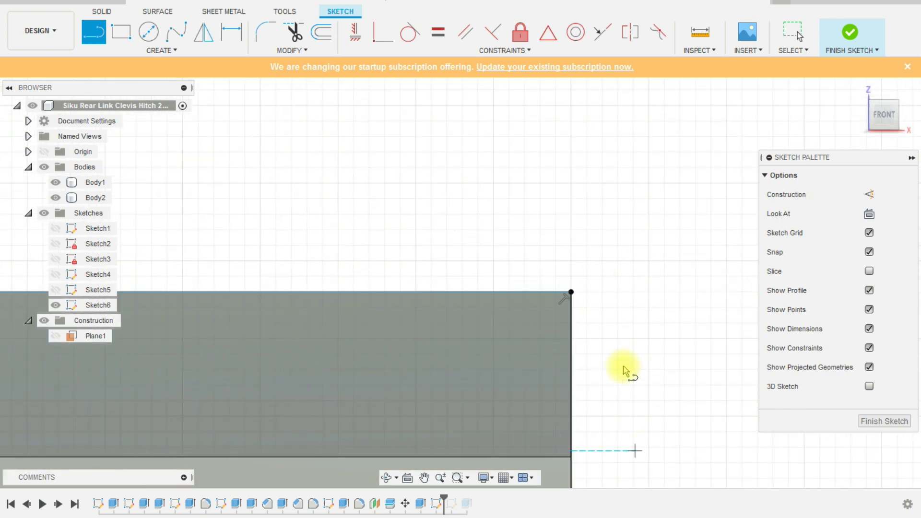
scroll(586, 366, down, 3)
key(Escape)
shift+middle_drag(607, 263, 571, 235)
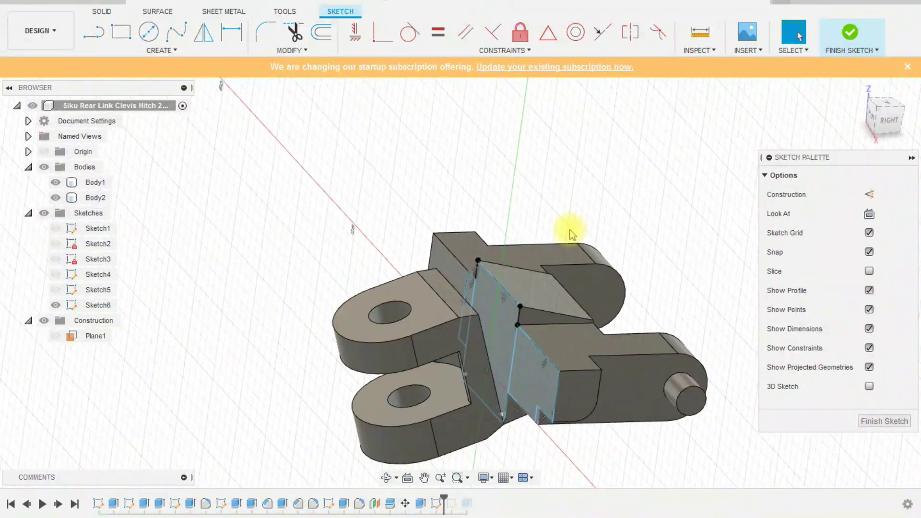
Delete the rounded arcs at the two lower corners of the Sketch6 profile
scroll(419, 421, up, 5)
scroll(422, 405, down, 4)
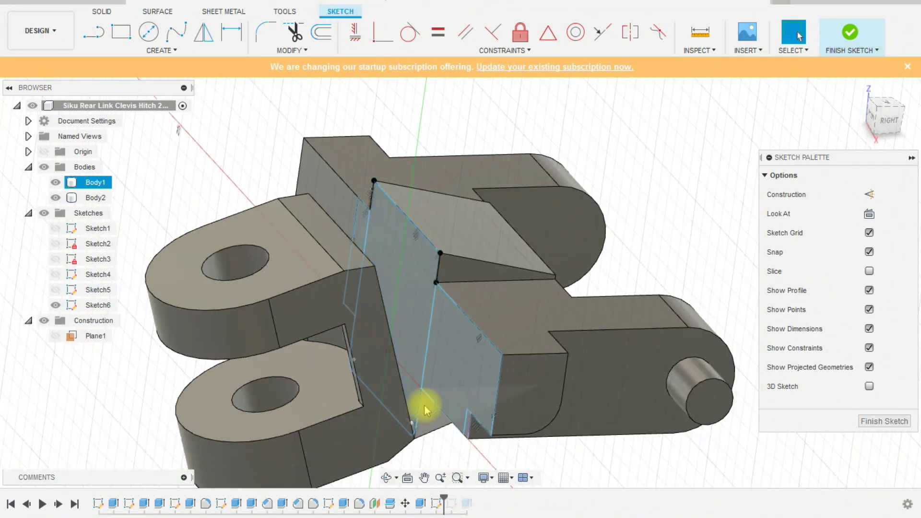
scroll(381, 378, up, 5)
scroll(381, 379, down, 4)
scroll(397, 418, up, 5)
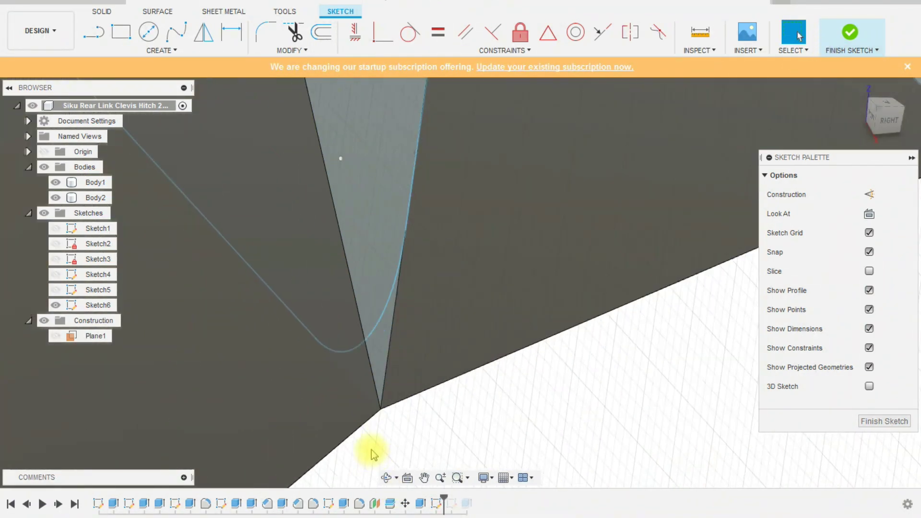
click(382, 308)
key(Delete)
scroll(490, 417, up, 3)
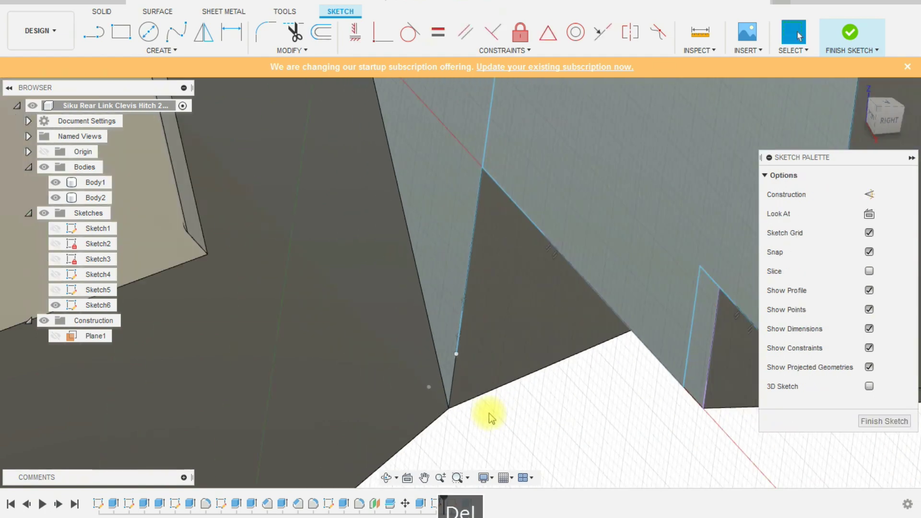
scroll(490, 418, down, 3)
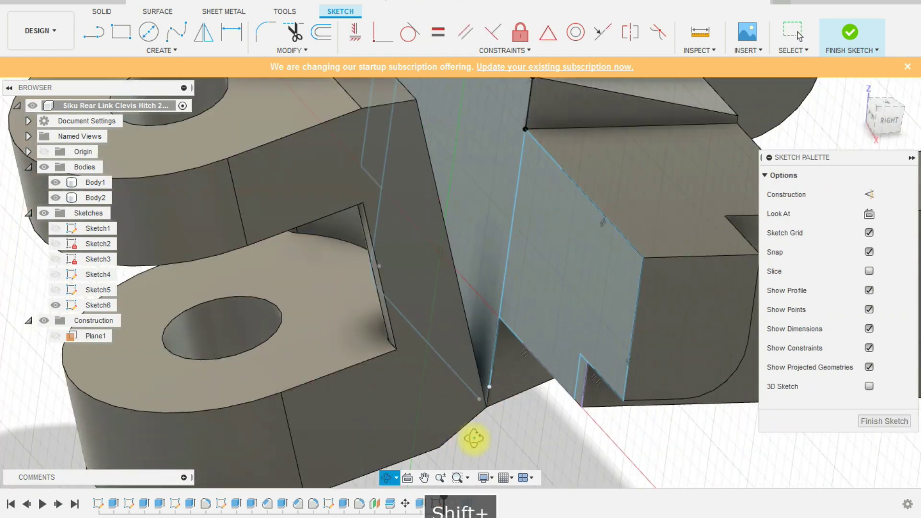
shift+middle_drag(474, 438, 588, 432)
scroll(336, 321, up, 5)
click(128, 265)
scroll(214, 340, down, 2)
key(Delete)
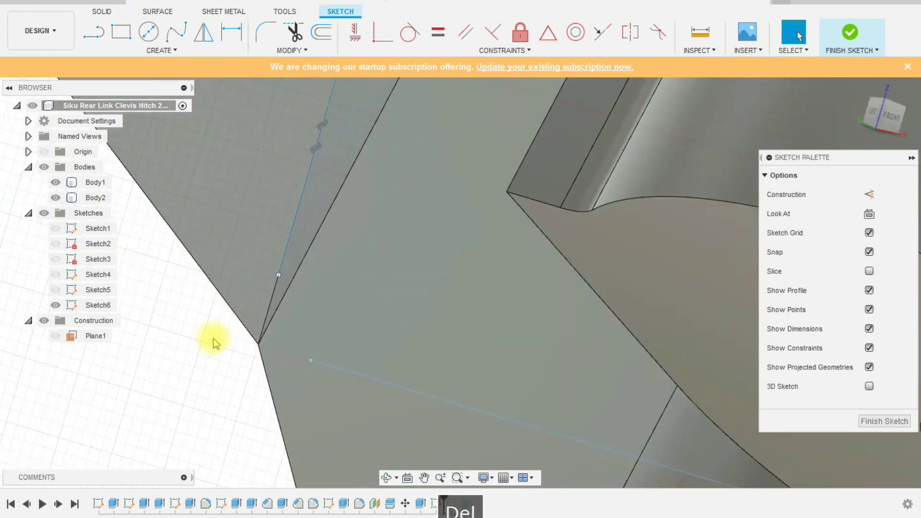
Draw straight lines that close the profile's lower corners at the body's sharp vertices, and finish the sketch
scroll(215, 343, up, 2)
key(l)
scroll(336, 370, down, 5)
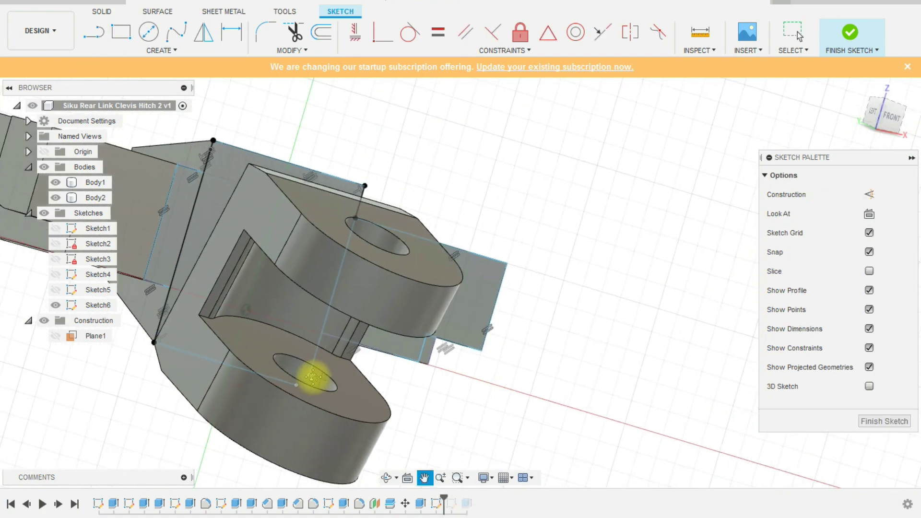
scroll(339, 432, up, 5)
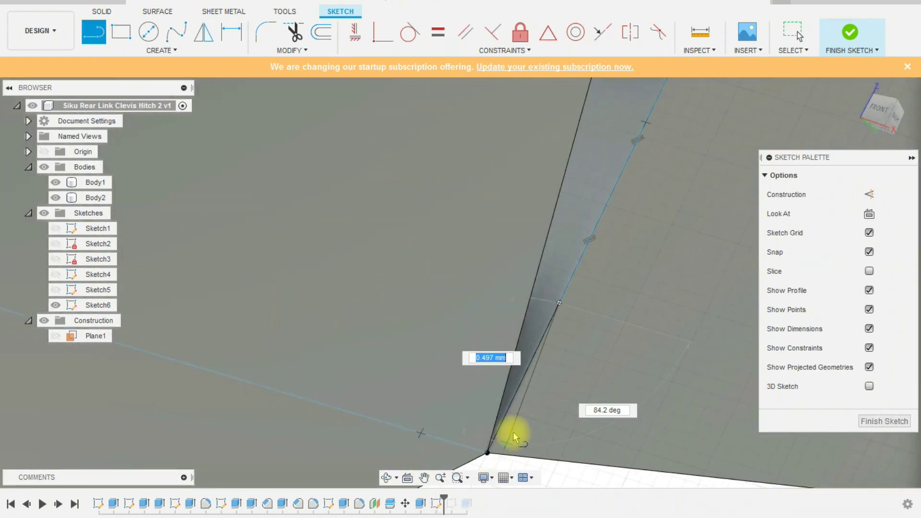
scroll(515, 438, down, 3)
click(885, 421)
Loft from the squared-off Sketch6 profile to the clevis's angled rear face, using the Join operation
click(135, 50)
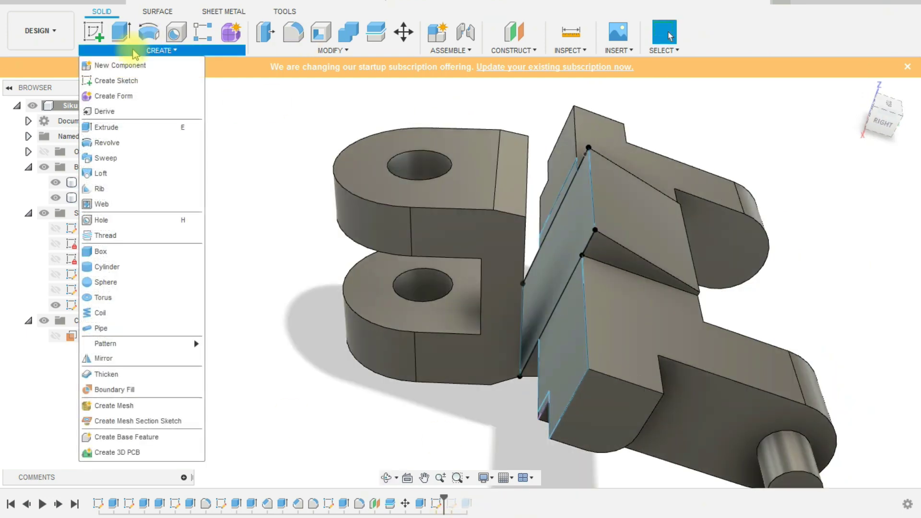
click(101, 174)
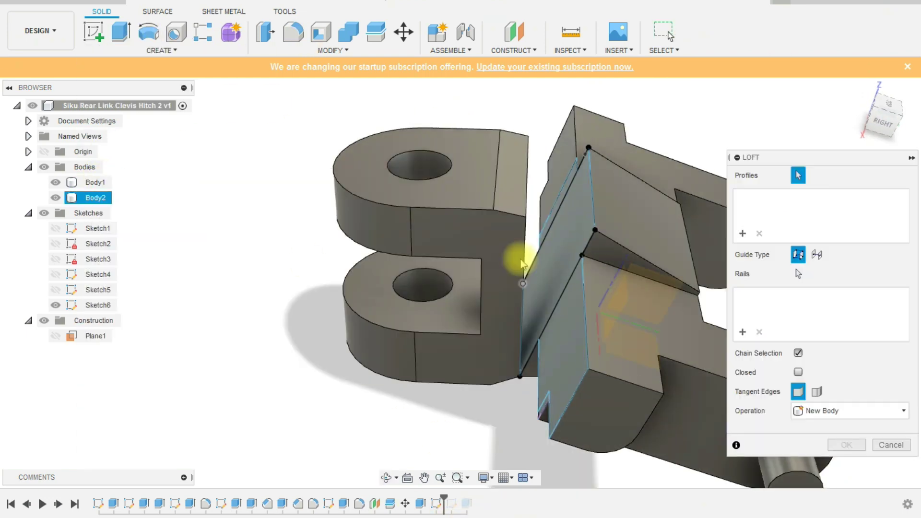
click(556, 248)
mouse_move(576, 292)
shift+middle_down()
mouse_move(479, 391)
mouse_move(499, 219)
shift+middle_up()
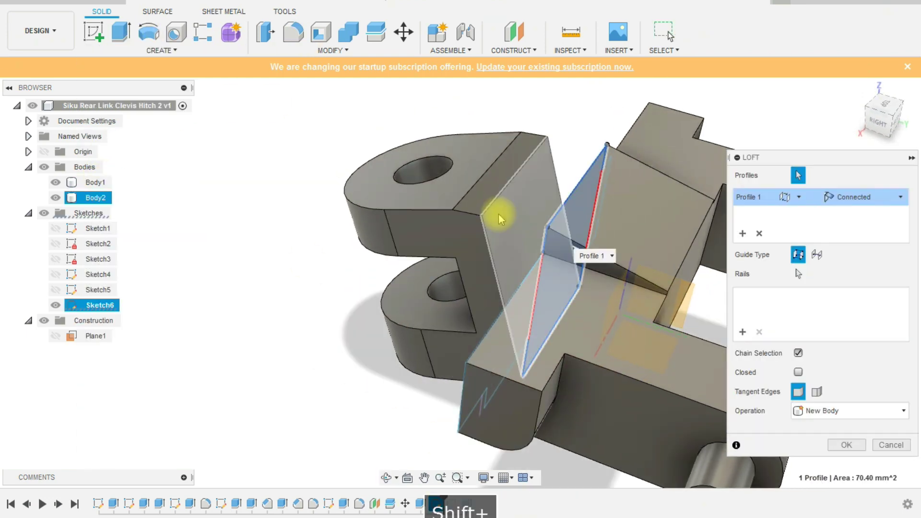
click(482, 213)
mouse_move(358, 392)
shift+middle_down()
mouse_move(345, 422)
mouse_move(360, 366)
mouse_move(361, 379)
shift+middle_up()
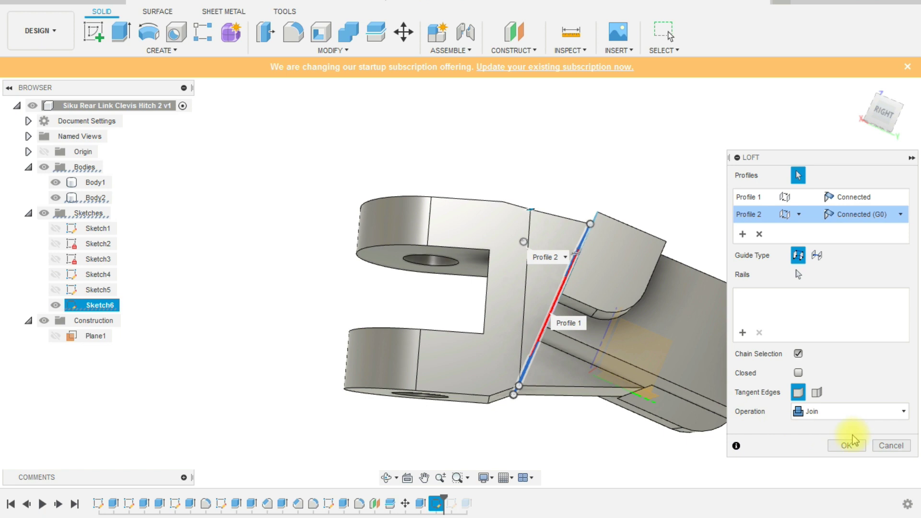
click(858, 449)
Hide Sketch6 and collapse the lists of sketches and construction geometry
shift+middle_drag(533, 407, 528, 431)
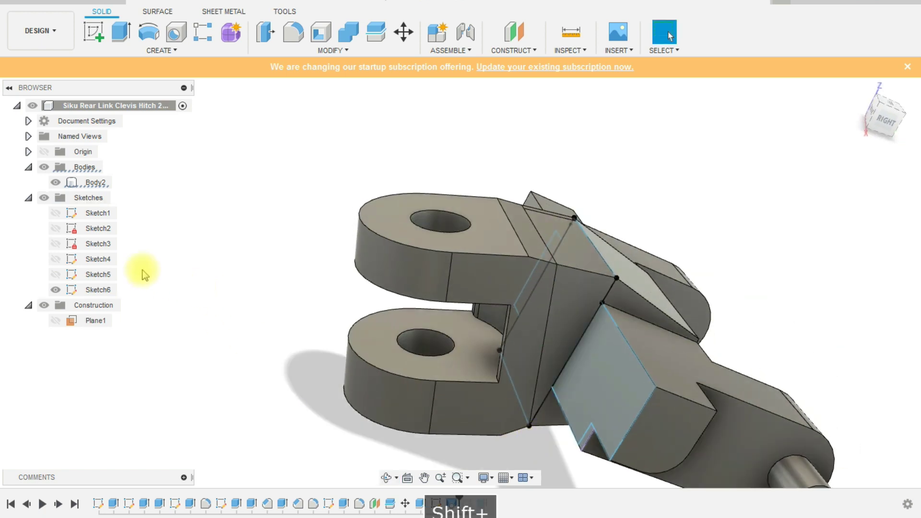
click(63, 288)
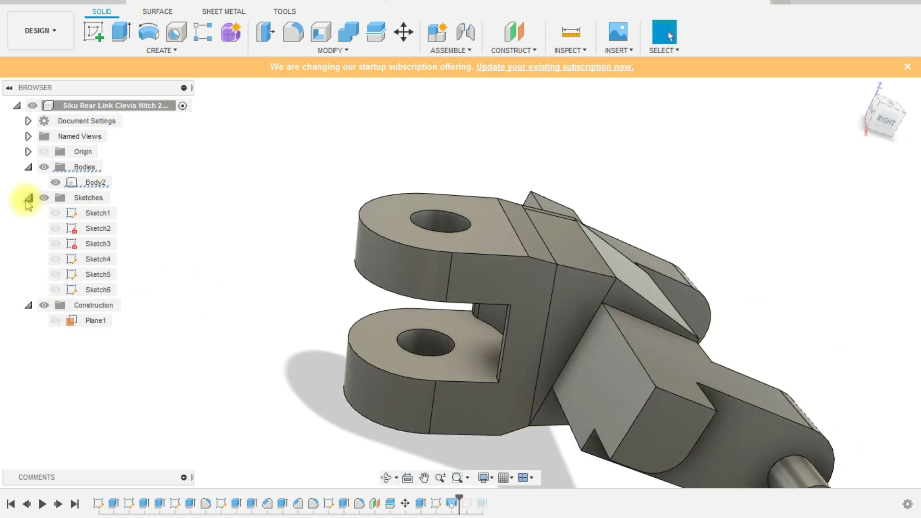
shift+middle_drag(39, 237, 546, 368)
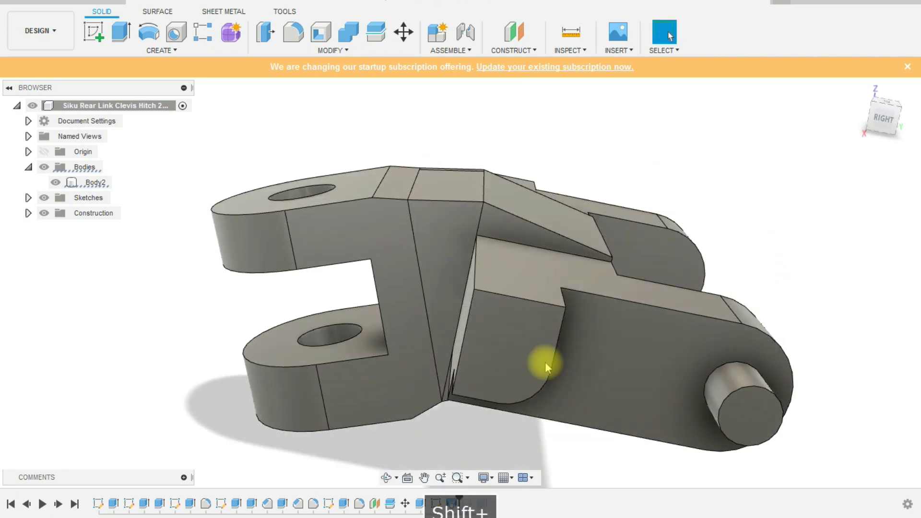
Start a sketch on the loft joint's side face and draw a slanted line from its upper clevis-side vertex to the far lower end of the raised wedge
click(94, 31)
click(446, 216)
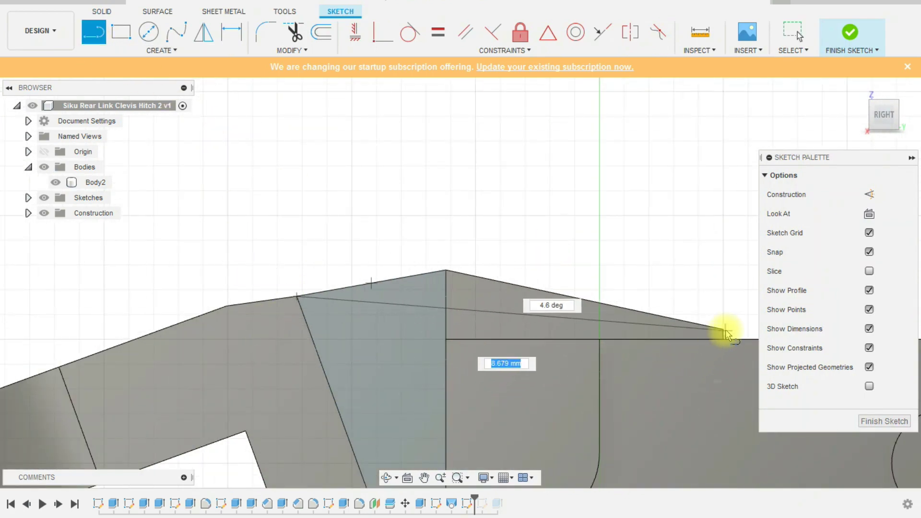
mouse_move(567, 300)
shift+middle_down()
mouse_move(562, 309)
mouse_move(556, 300)
mouse_move(558, 189)
mouse_move(609, 253)
shift+middle_up()
scroll(558, 187, down, 3)
scroll(609, 253, up, 5)
click(646, 181)
scroll(632, 264, down, 2)
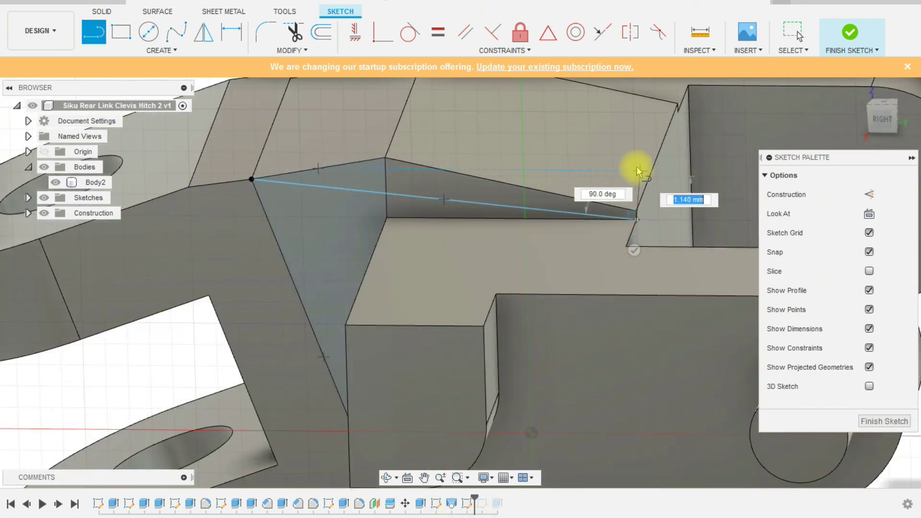
Close the line into a four-sided profile that encloses the raised hump above the joint, and finish the sketch
click(892, 119)
click(243, 103)
click(257, 165)
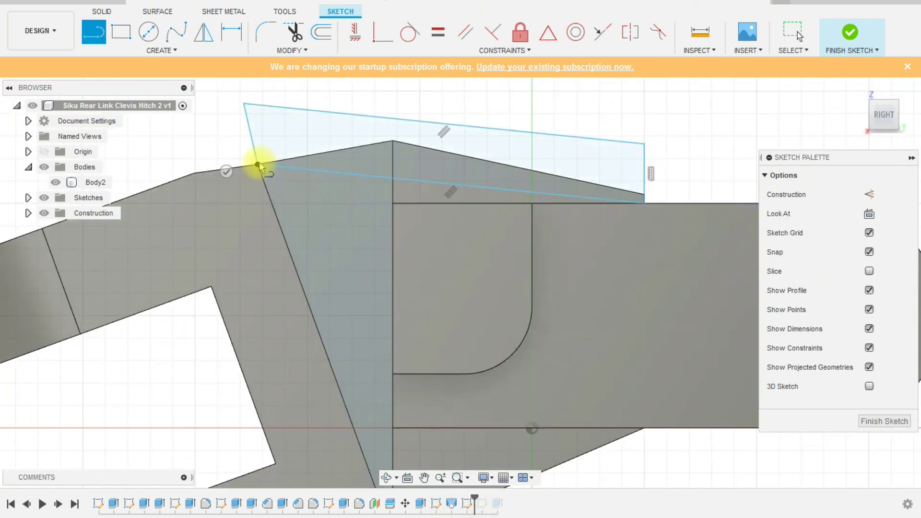
key(Escape)
scroll(327, 158, down, 3)
click(354, 143)
shift+click(354, 156)
click(840, 29)
Extrude the sketched profile across the joint to cut away the raised hump
key(e)
click(446, 233)
scroll(412, 226, up, 5)
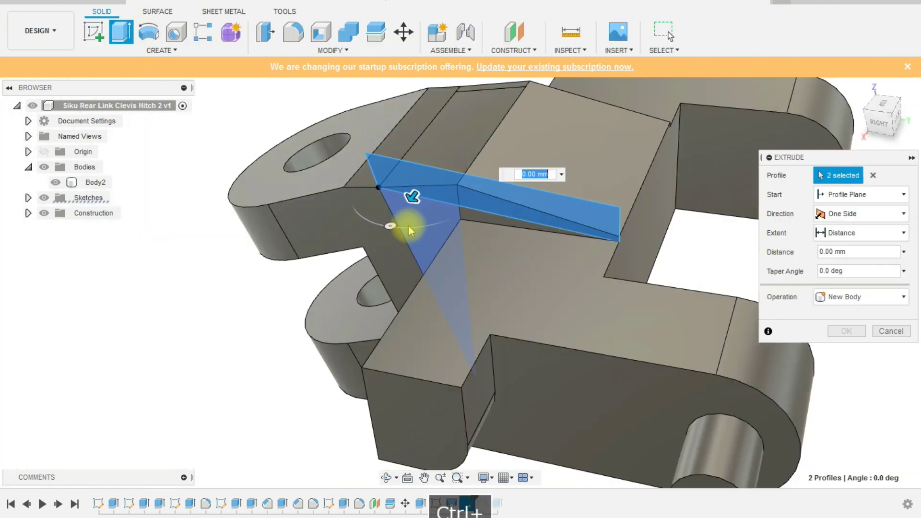
scroll(720, 240, down, 5)
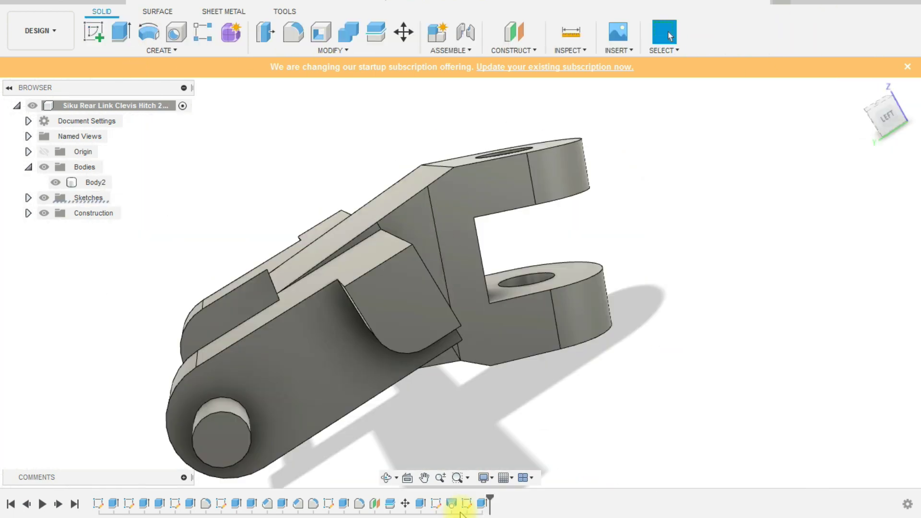
Reopen the hump-cutting sketch and delete the profile's slanted lower line
click(466, 504)
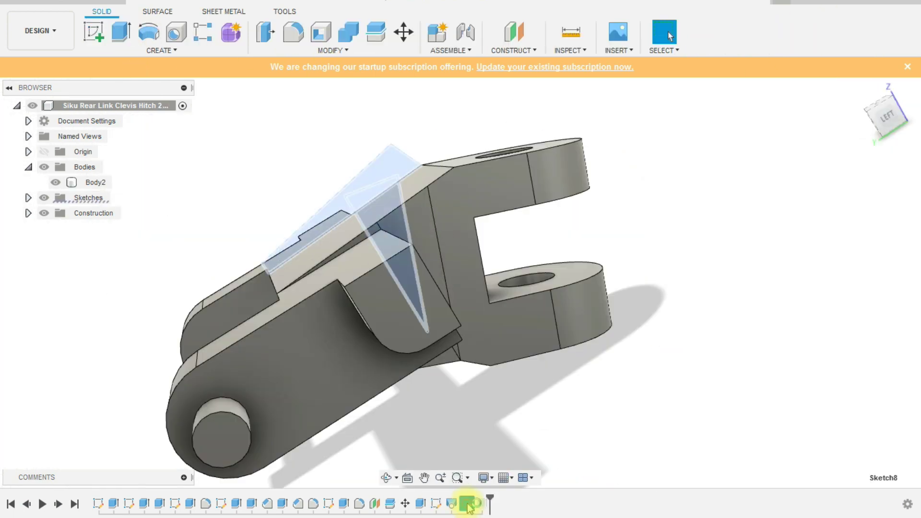
double_click(466, 504)
scroll(325, 197, up, 3)
scroll(273, 288, down, 4)
click(418, 279)
key(Delete)
Close the profile with a horizontal line from the clevis's upper bend and a slanted line to the wedge's lower end, and finish the sketch
scroll(375, 403, up, 2)
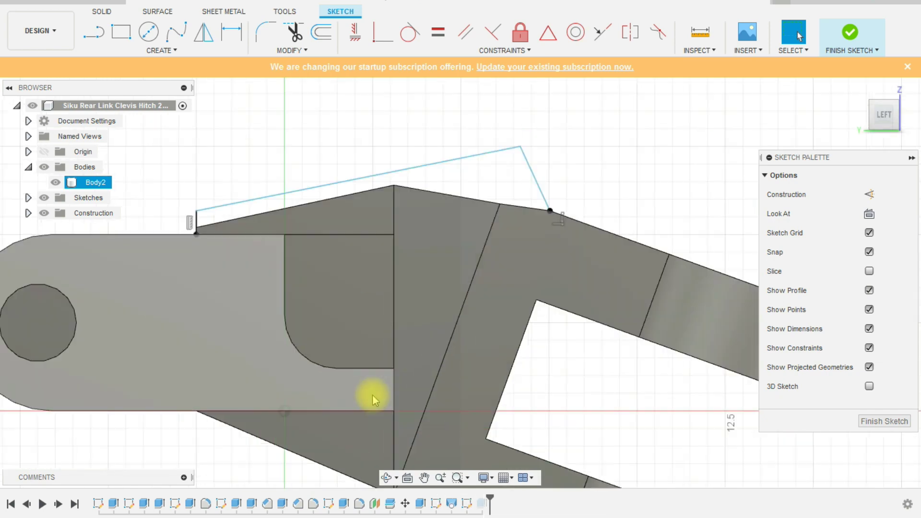
scroll(303, 212, up, 2)
shift+middle_drag(372, 395, 475, 231)
scroll(475, 232, up, 1)
scroll(341, 251, down, 2)
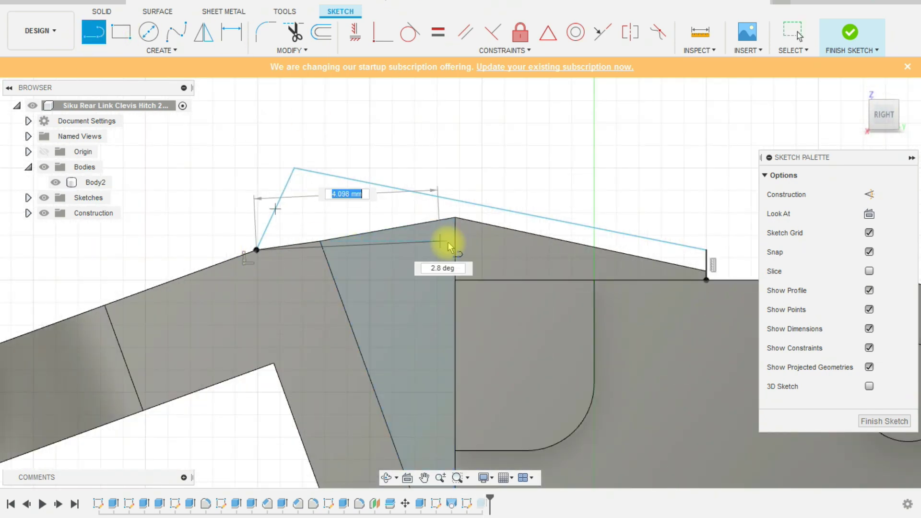
click(474, 249)
click(707, 280)
key(Escape)
scroll(535, 171, down, 2)
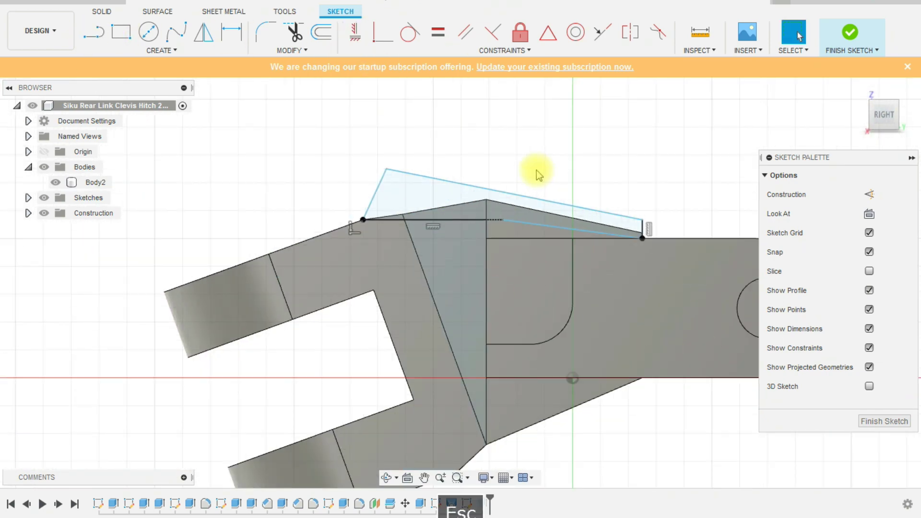
scroll(506, 191, up, 1)
key(Escape)
scroll(586, 217, down, 3)
click(846, 25)
mouse_move(473, 206)
shift+middle_down()
mouse_move(458, 208)
mouse_move(475, 235)
shift+middle_up()
Remove the lower line's horizontal constraint, make its inner endpoint coincident with the corner where joint meets body top, and finish the sketch
double_click(468, 504)
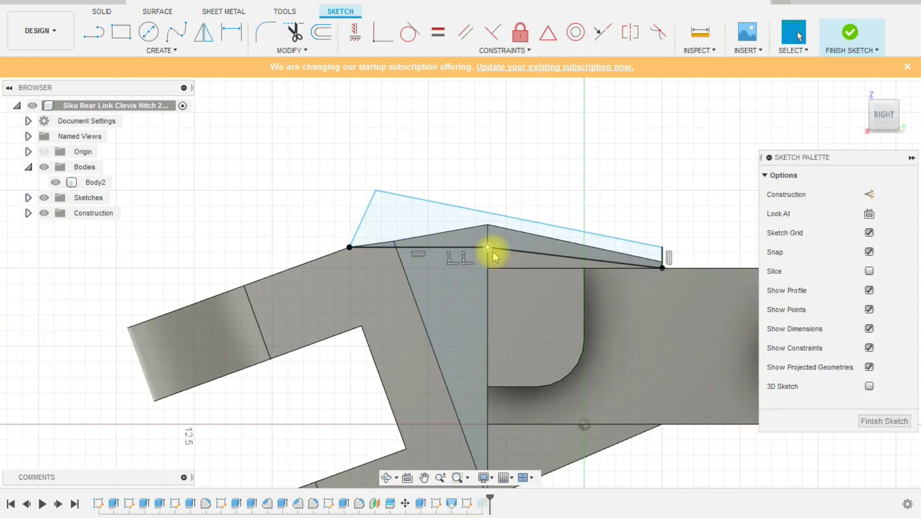
click(489, 259)
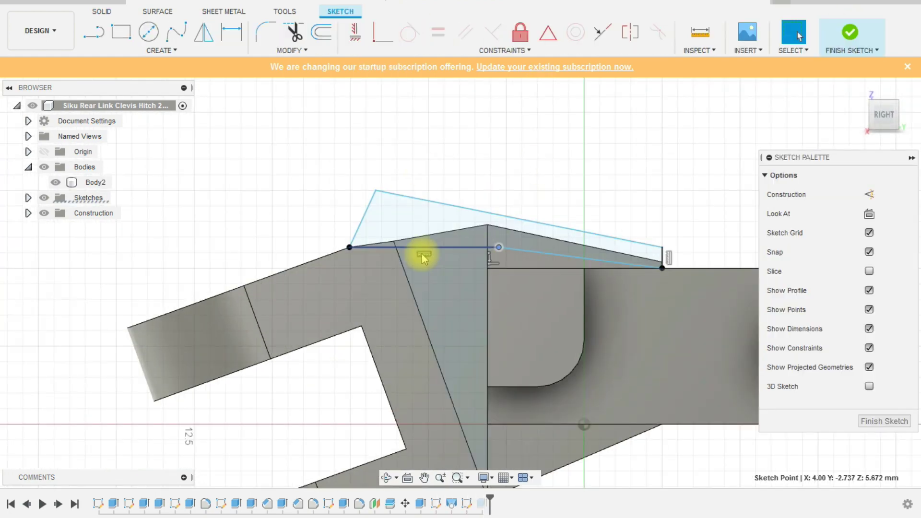
click(424, 255)
key(Delete)
click(383, 32)
click(499, 247)
click(487, 268)
click(850, 32)
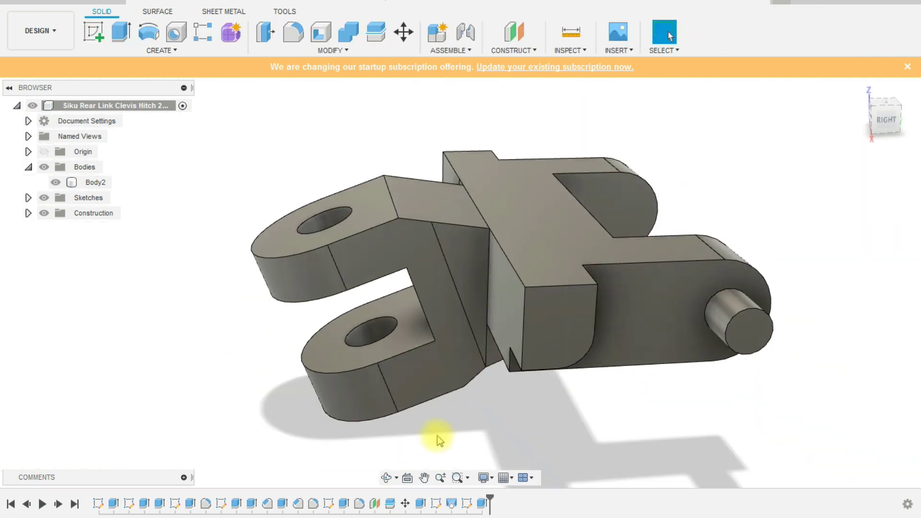
Start a 0.25 mm fillet on one lower joint edge, the joint's upper side edges, the upper bend crease and the upper clevis outline
key(Escape)
shift+middle_drag(448, 402, 432, 374)
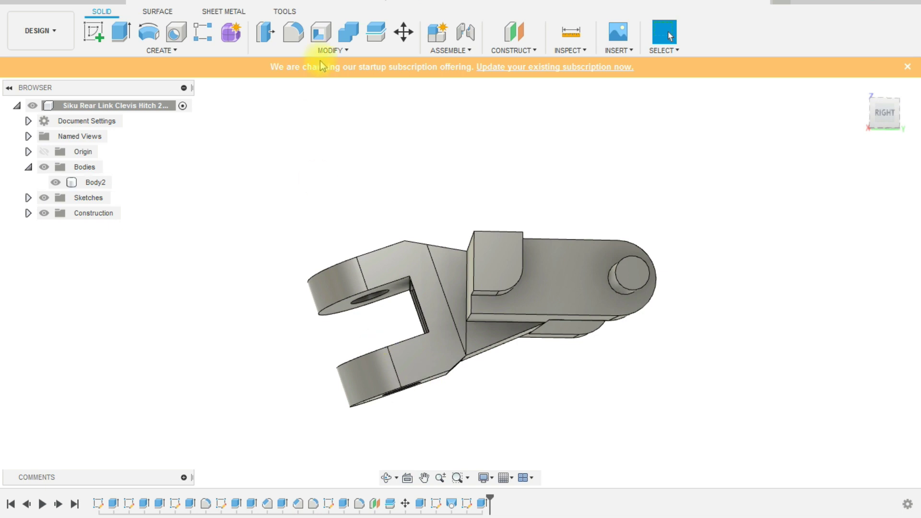
key(f)
scroll(490, 353, up, 3)
click(488, 342)
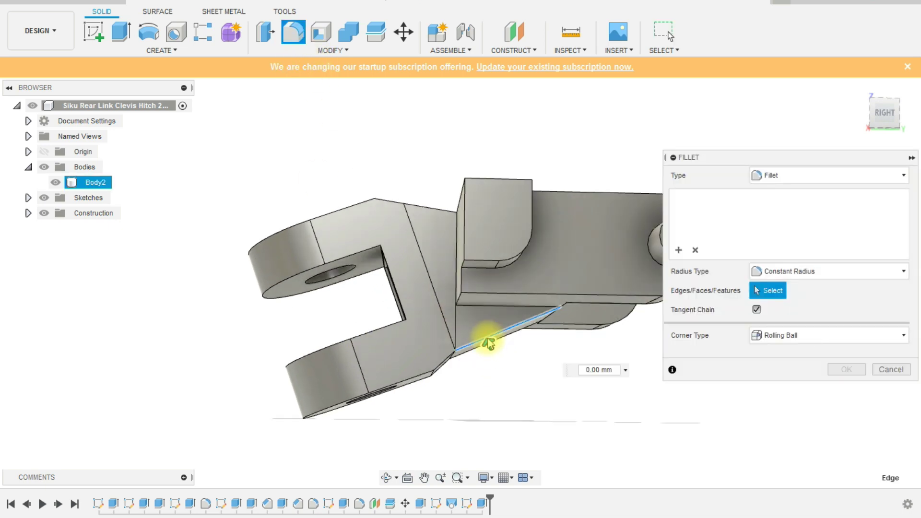
text(0.25)
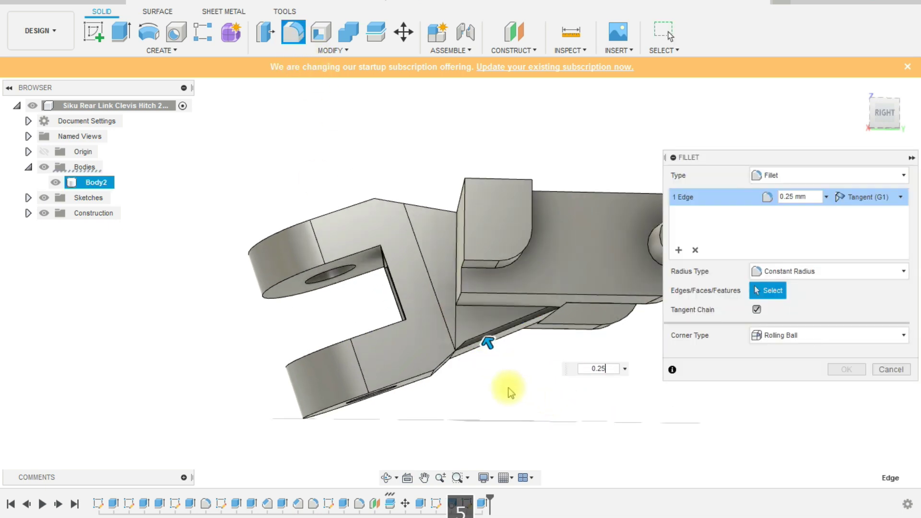
shift+middle_drag(432, 174, 431, 205)
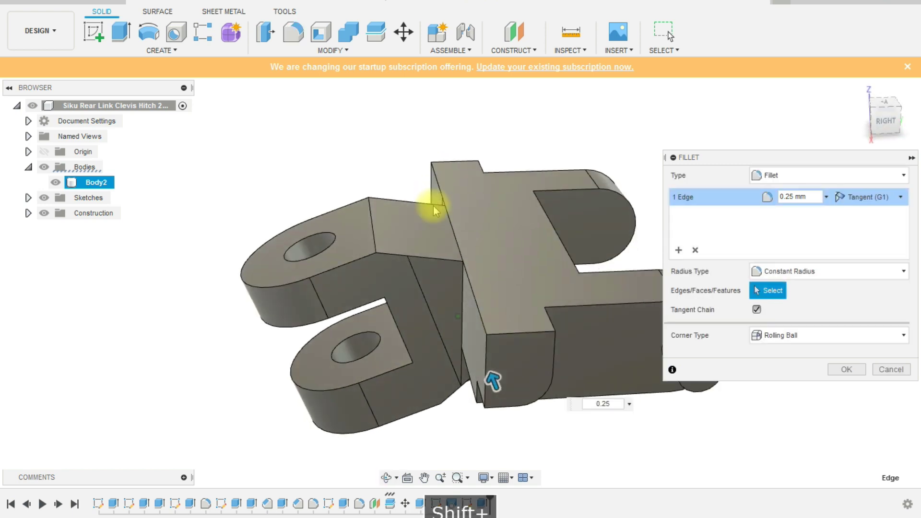
ctrl+click(427, 254)
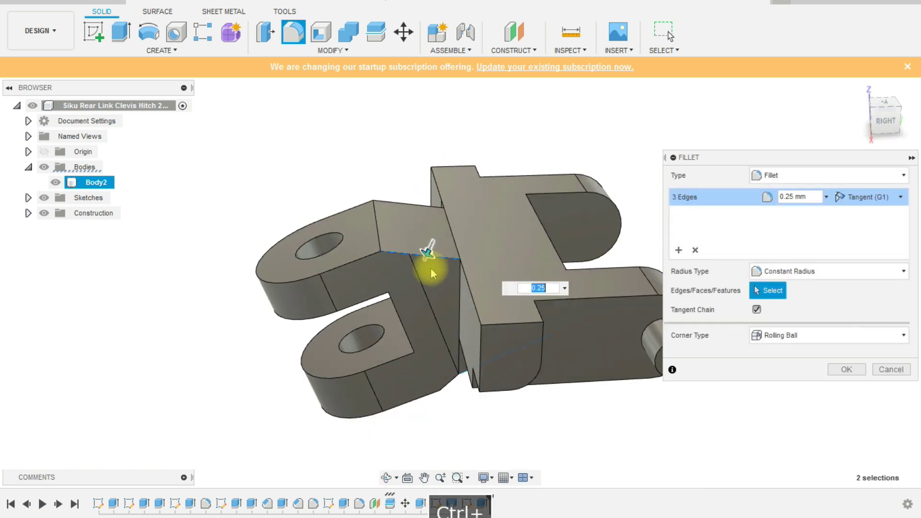
ctrl+click(411, 206)
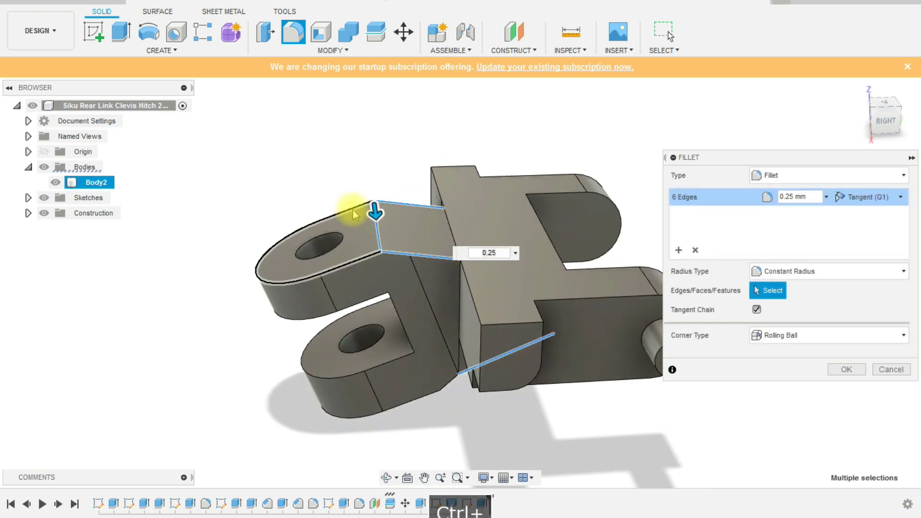
ctrl+click(354, 215)
shift+middle_drag(246, 251, 355, 302)
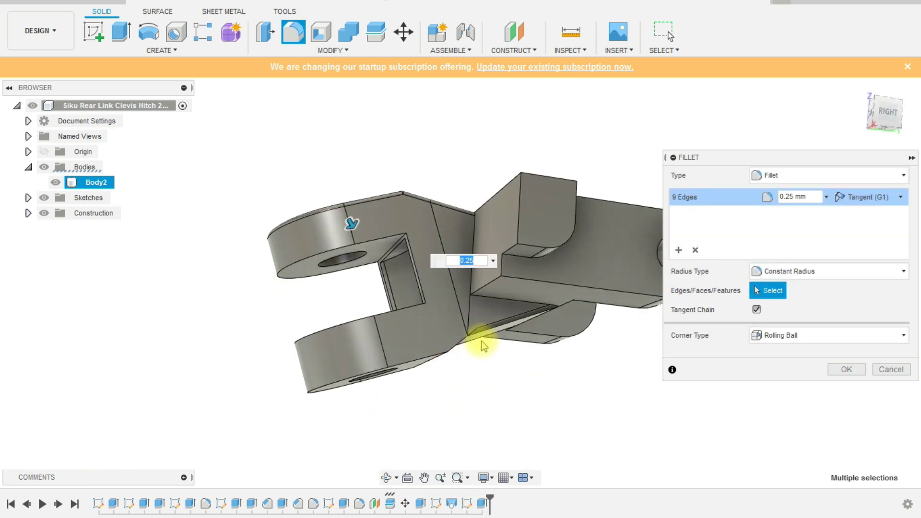
Add the underside edges of the joint and lower clevis, including the bend creases, to the 0.25 mm fillet and apply it
scroll(481, 341, up, 2)
ctrl+click(449, 342)
shift+middle_drag(461, 377, 423, 276)
ctrl+click(336, 255)
ctrl+click(421, 405)
ctrl+click(467, 398)
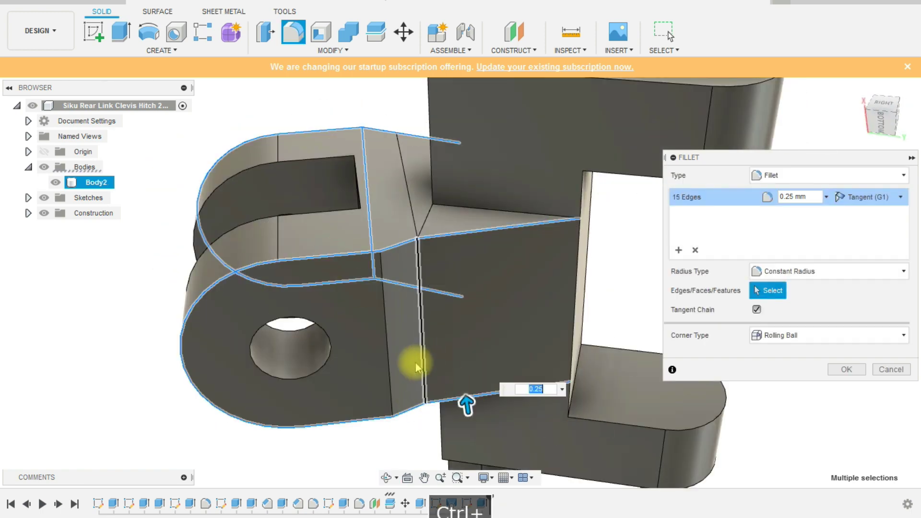
ctrl+click(417, 367)
shift+middle_drag(416, 367, 295, 436)
click(840, 370)
Start a second fillet on the inner corner edges where the joint meets the wide body on both sides, with a 1 mm radius
click(293, 31)
shift+middle_drag(541, 325, 417, 336)
click(360, 314)
shift+middle_drag(413, 397, 326, 346)
click(319, 303)
shift+middle_drag(319, 336, 329, 272)
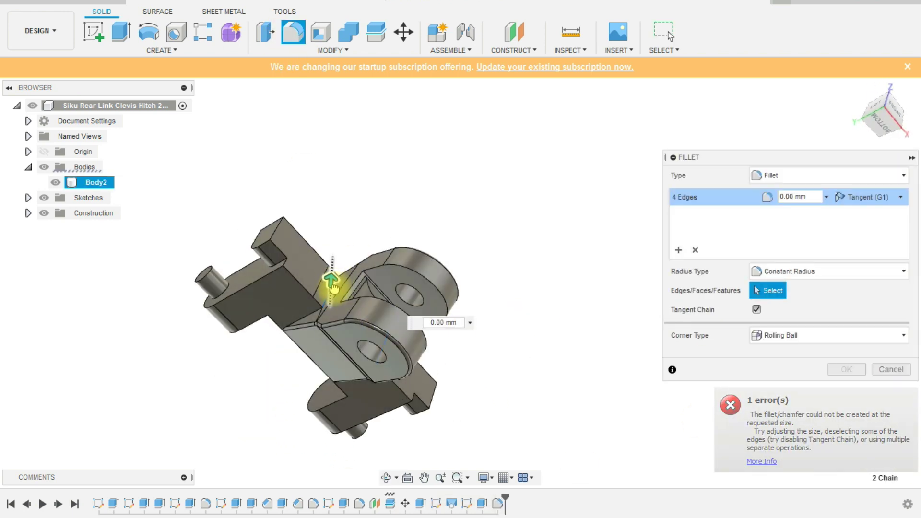
drag(335, 288, 334, 281)
text(0.5)
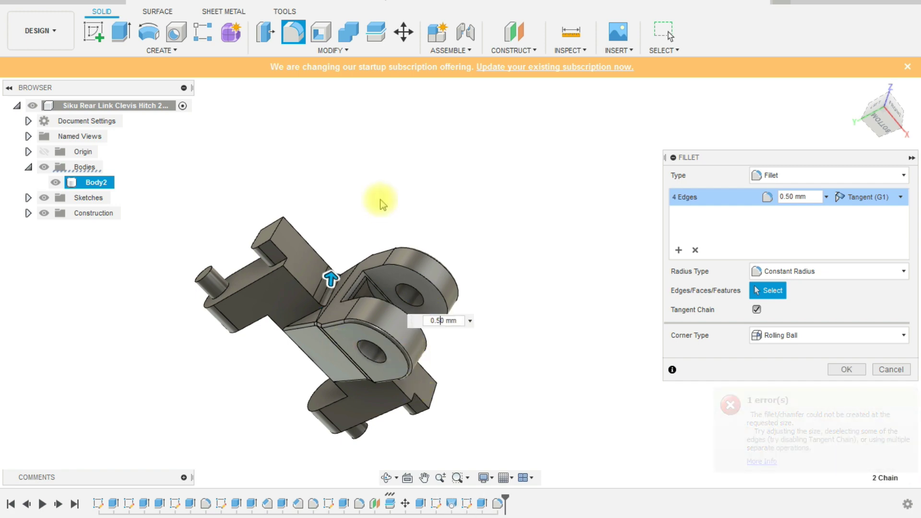
shift+middle_drag(379, 199, 427, 336)
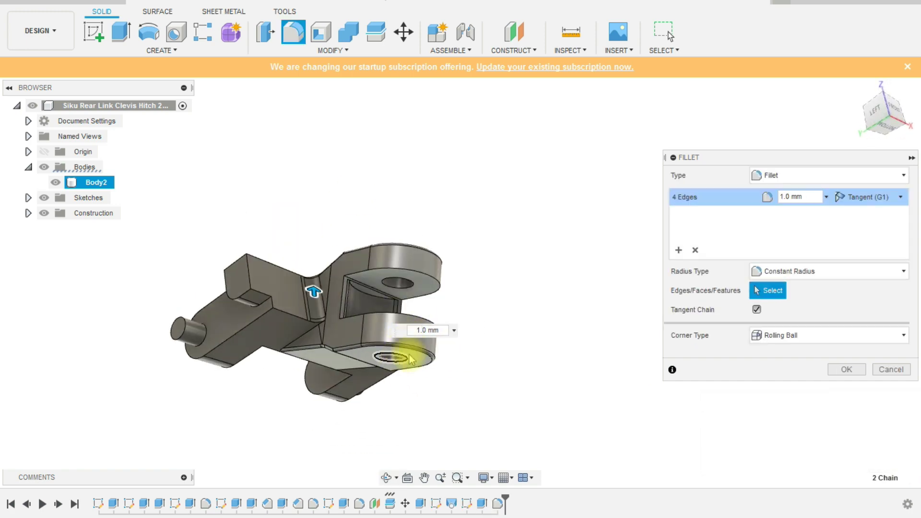
mouse_move(384, 185)
shift+middle_down()
mouse_move(367, 267)
mouse_move(389, 173)
shift+middle_up()
Add the edges where the lower wedge meets the body on both sides, set the fillet radius to 0.5 mm, and apply it
scroll(335, 346, up, 3)
ctrl+click(269, 347)
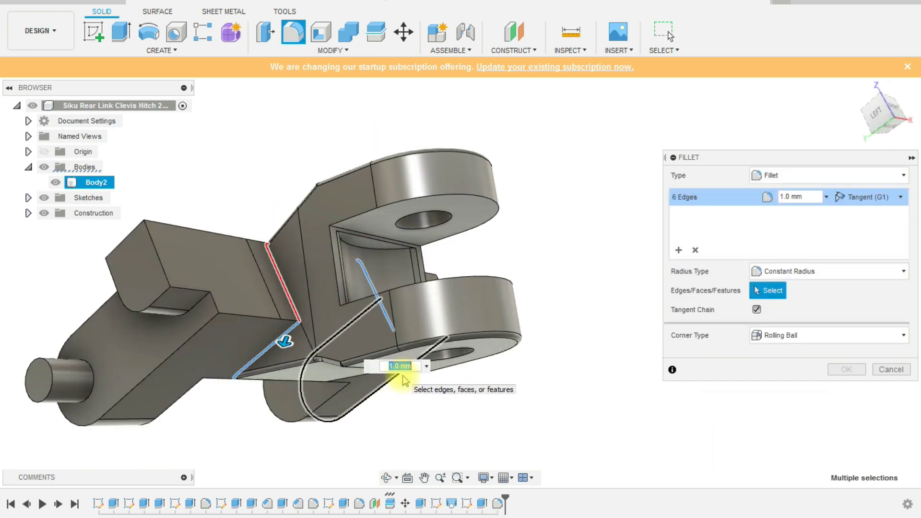
text(0.5)
shift+middle_drag(218, 426, 508, 408)
ctrl+click(267, 409)
click(846, 370)
Save the modified hitch design
shift+middle_drag(847, 370, 321, 300)
scroll(322, 283, up, 3)
scroll(312, 297, down, 3)
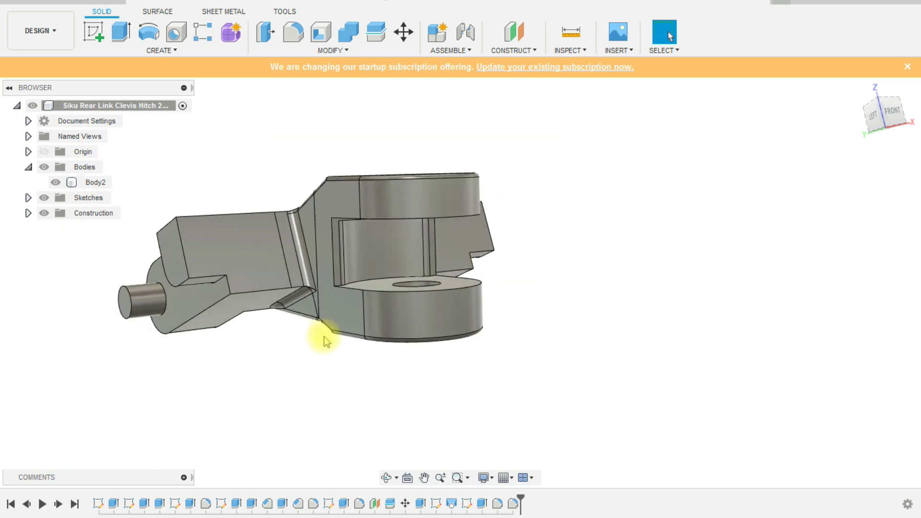
shift+middle_drag(325, 341, 365, 288)
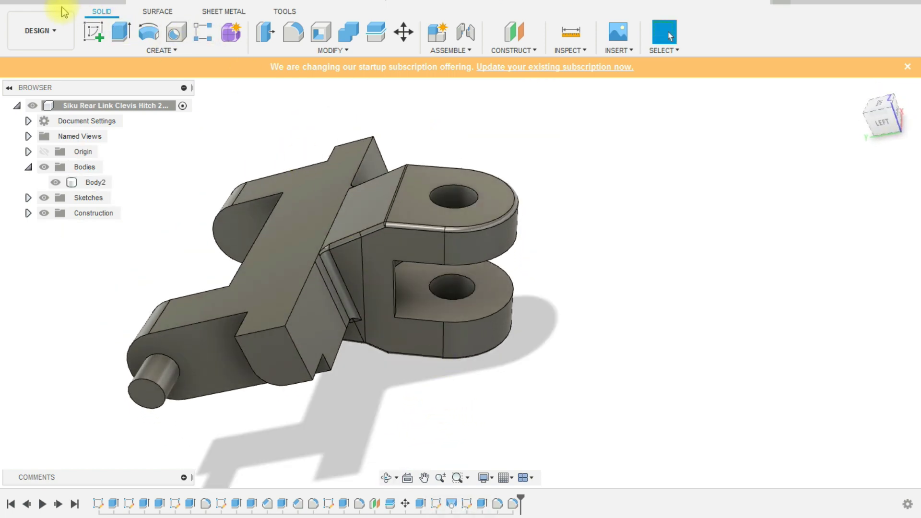
key(ctrl+s)
key(Return)
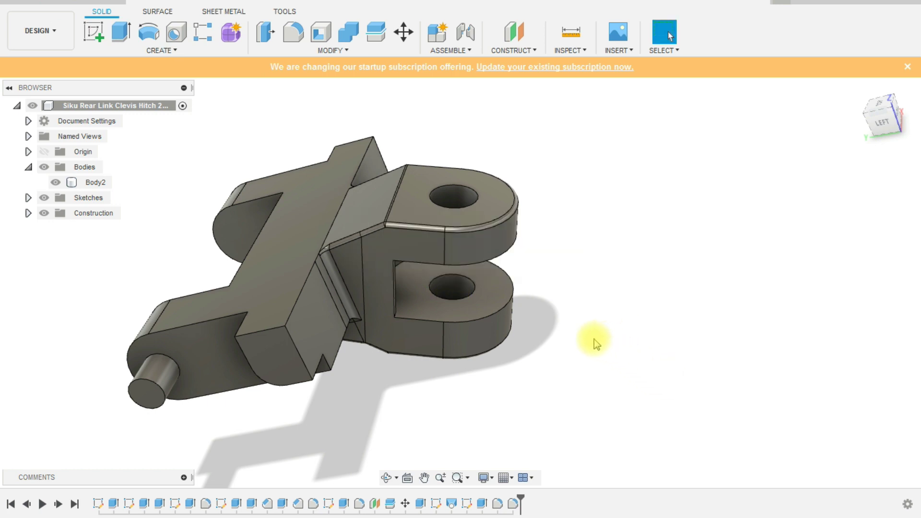